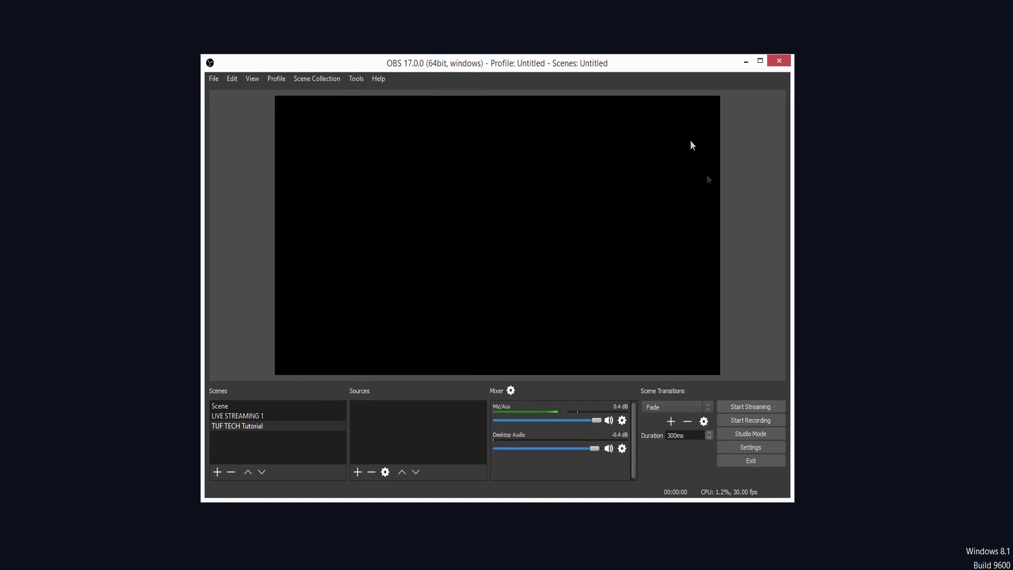
Maximize OBS, then in Settings try the Default theme and switch back to Dark.
{"action": "double_click", "coordinate": [648, 62]}
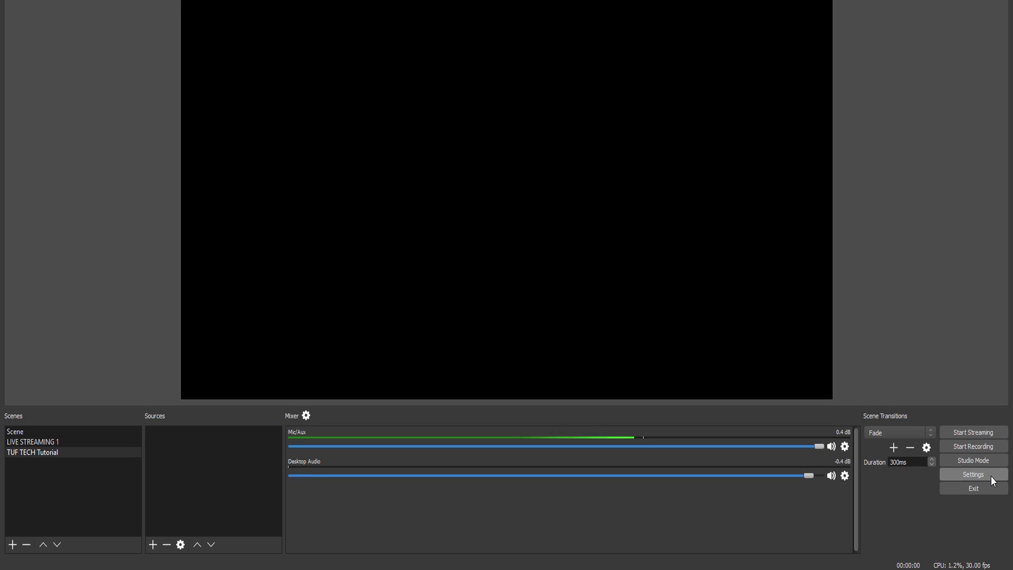
{"action": "left_click", "coordinate": [992, 474]}
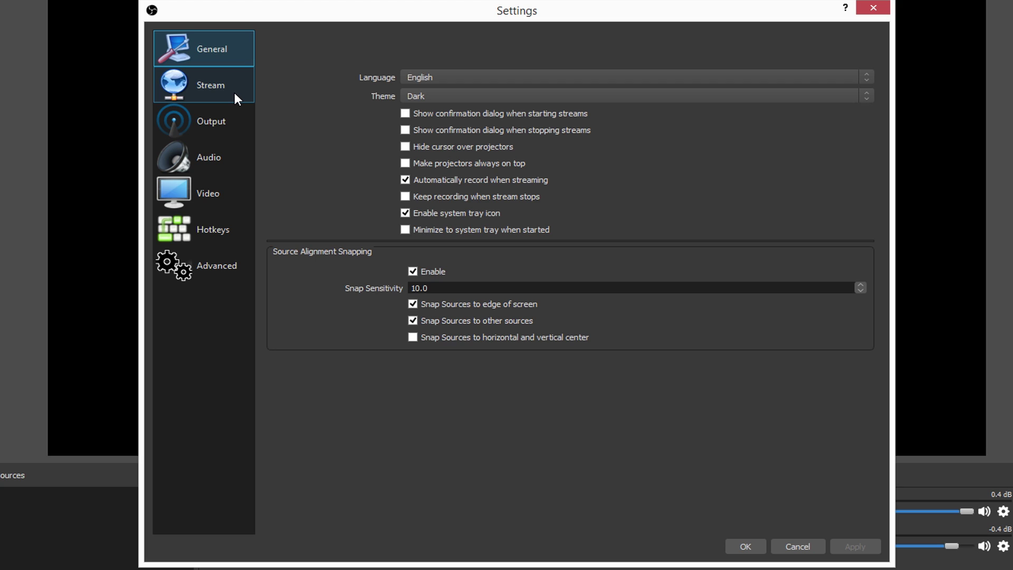
{"action": "left_click", "coordinate": [417, 96]}
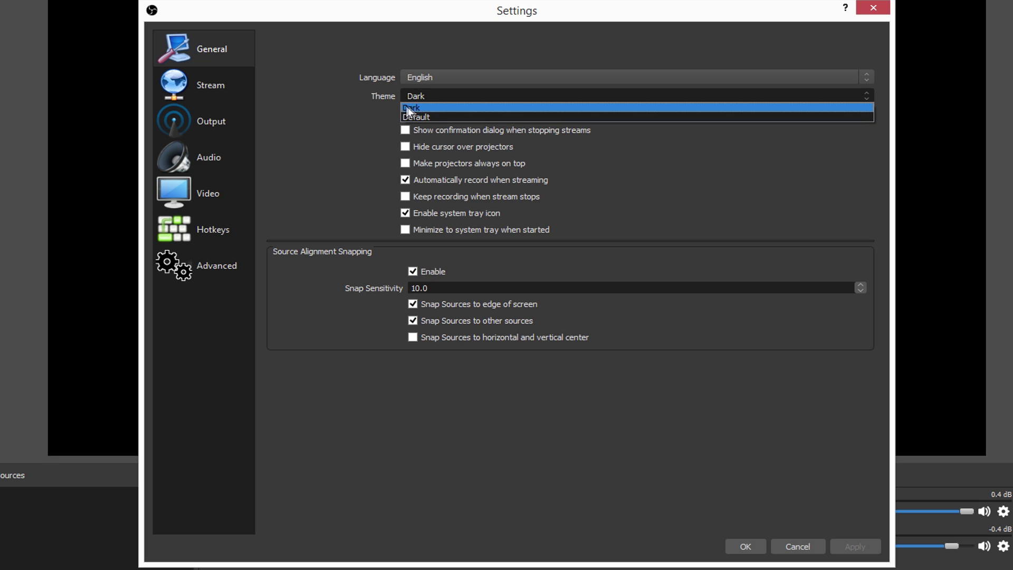
{"action": "left_click", "coordinate": [416, 116]}
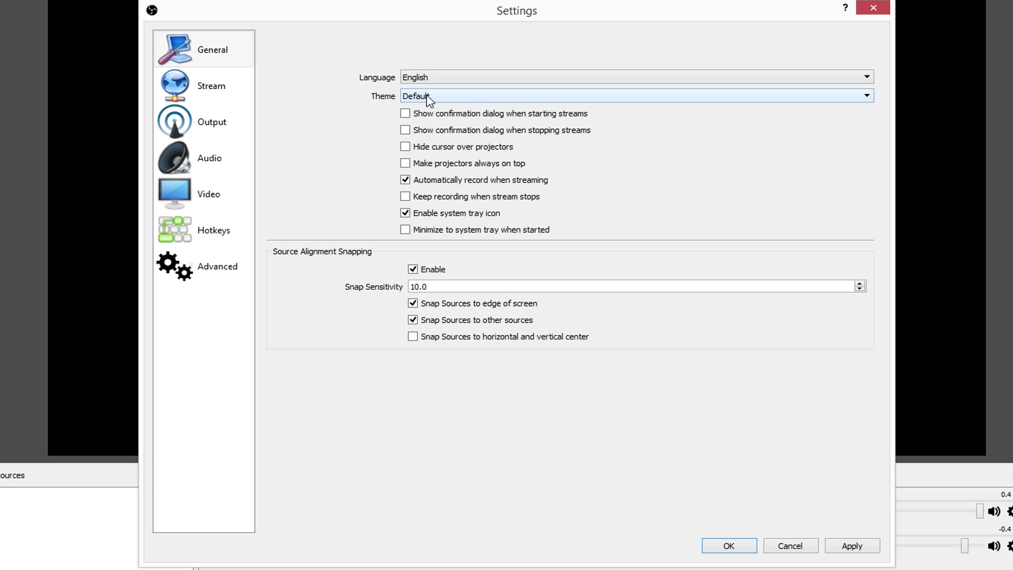
{"action": "left_click", "coordinate": [428, 97]}
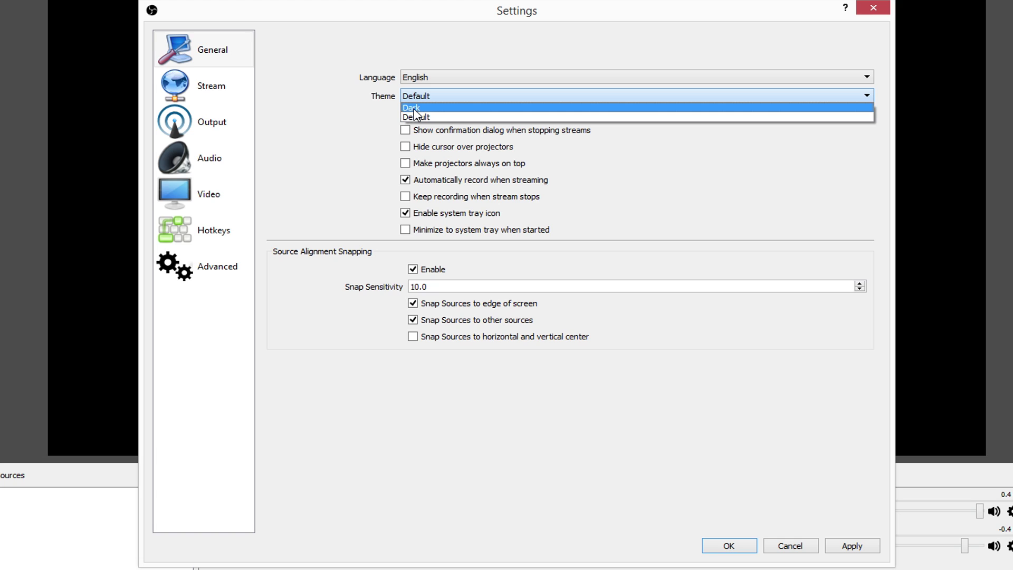
{"action": "left_click", "coordinate": [412, 108]}
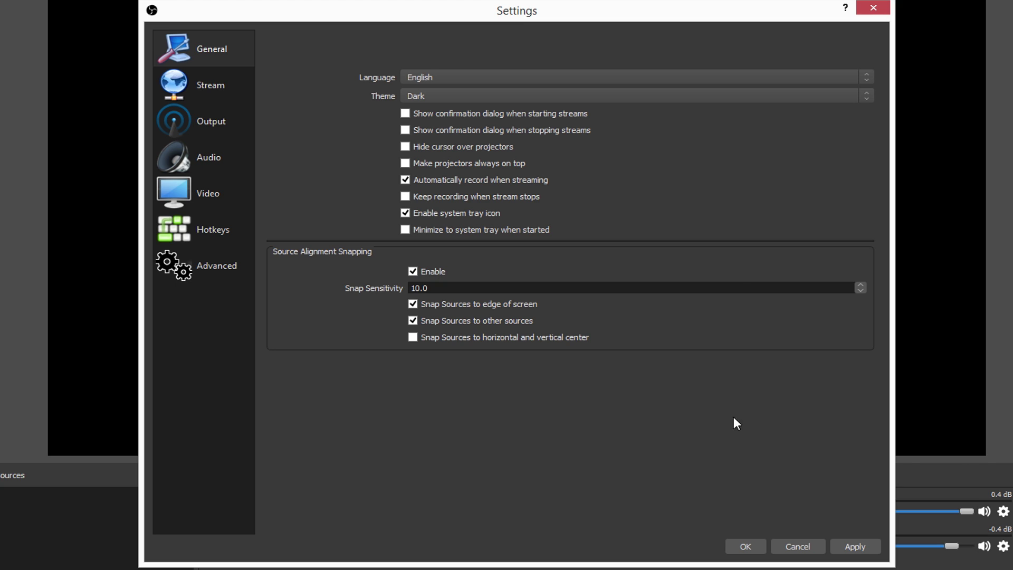
{"action": "left_click", "coordinate": [216, 99]}
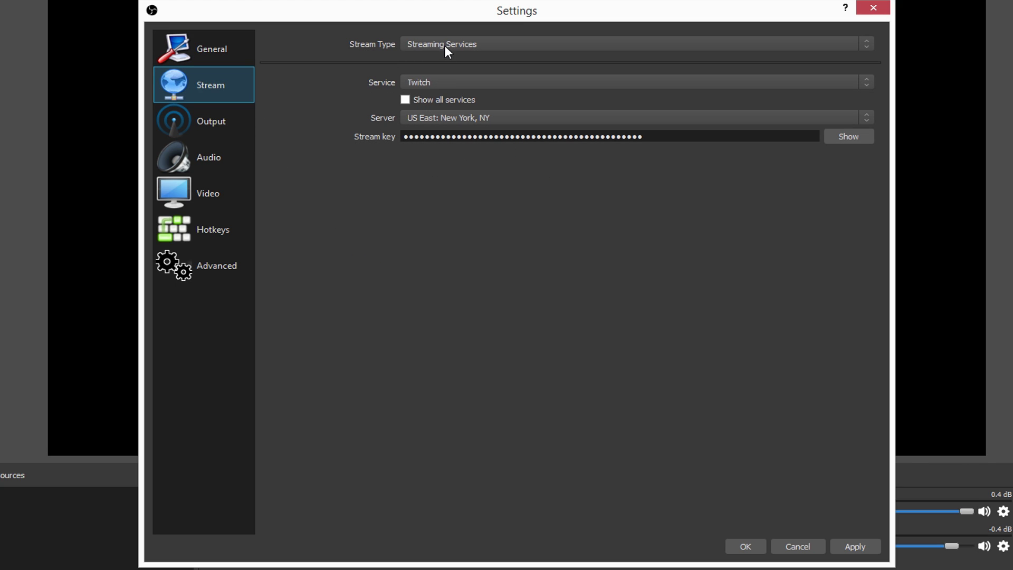
Keep Twitch as the streaming service and US East: New York, NY as the server.
{"action": "left_click", "coordinate": [449, 83]}
{"action": "left_click", "coordinate": [417, 90]}
{"action": "left_click", "coordinate": [417, 91]}
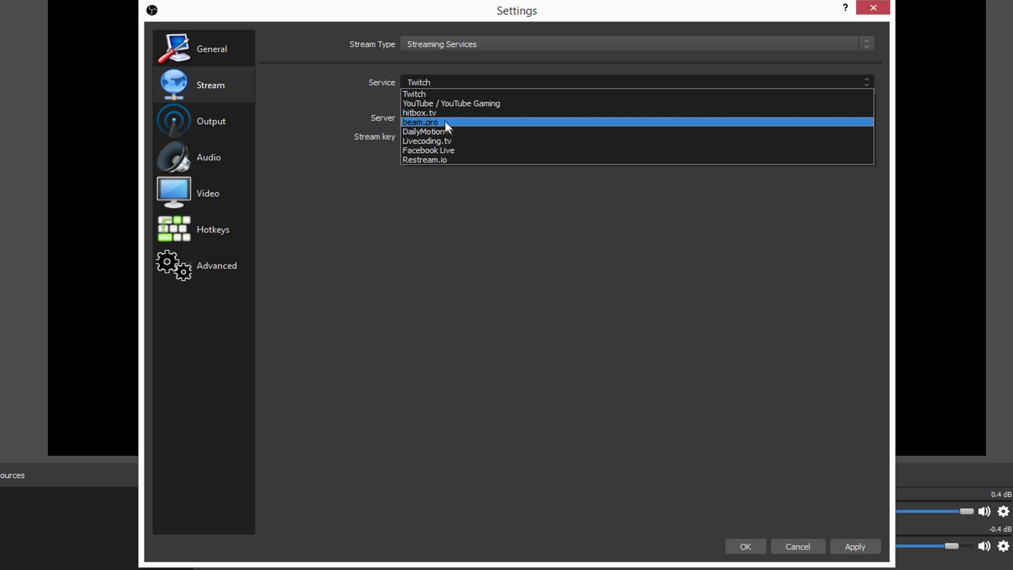
{"action": "left_click", "coordinate": [412, 91]}
{"action": "left_click", "coordinate": [405, 100]}
{"action": "left_click", "coordinate": [418, 88]}
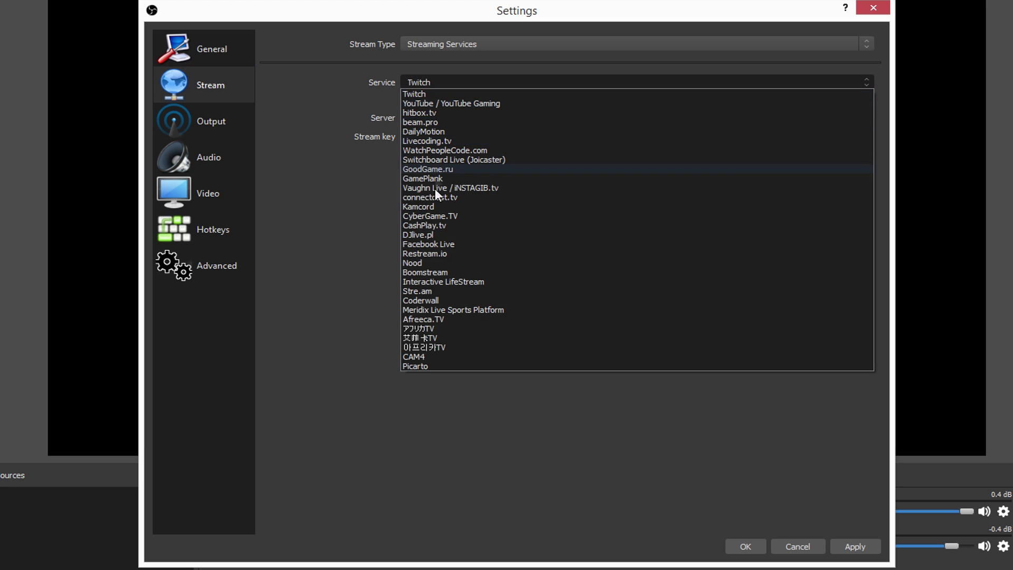
{"action": "left_click", "coordinate": [387, 115]}
{"action": "left_click", "coordinate": [404, 100]}
{"action": "left_click", "coordinate": [404, 117]}
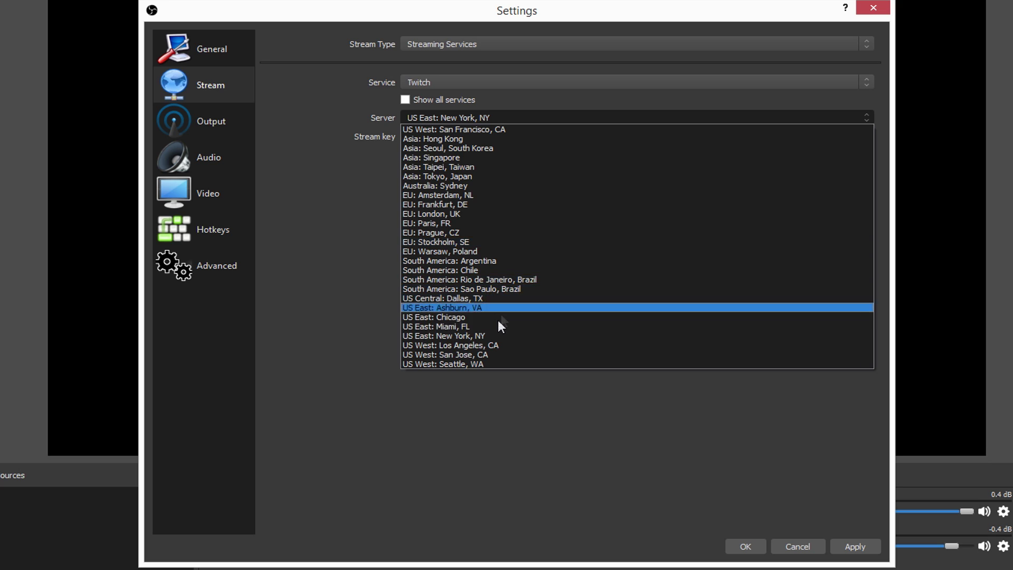
{"action": "left_click", "coordinate": [468, 337]}
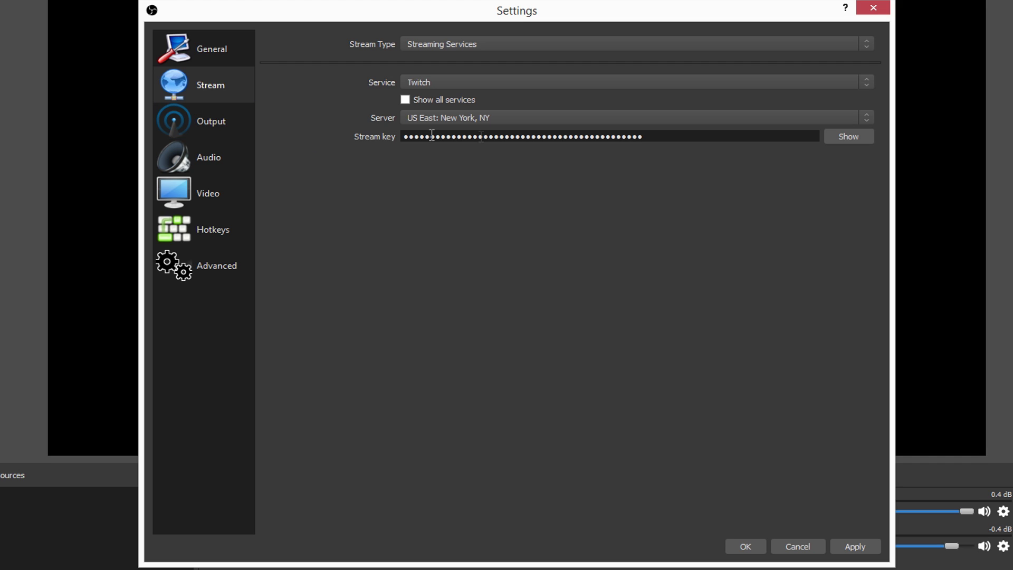
Select the whole stream key and apply the stream settings.
{"action": "left_click_drag", "start_coordinate": [659, 137], "coordinate": [330, 229]}
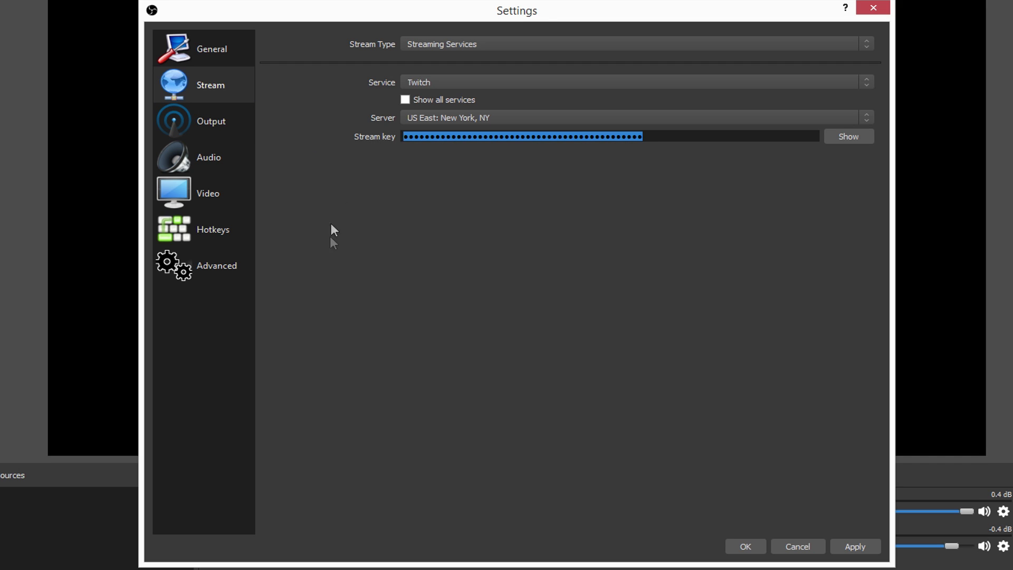
{"action": "left_click", "coordinate": [674, 136]}
{"action": "left_click_drag", "start_coordinate": [404, 136], "coordinate": [462, 136]}
{"action": "left_click", "coordinate": [462, 136]}
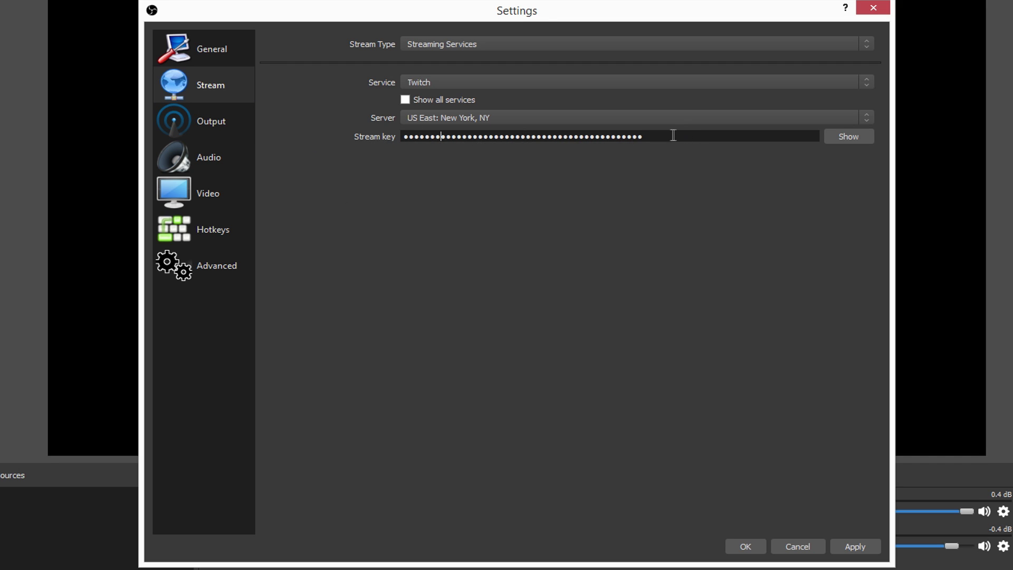
{"action": "left_click_drag", "start_coordinate": [673, 136], "coordinate": [384, 140]}
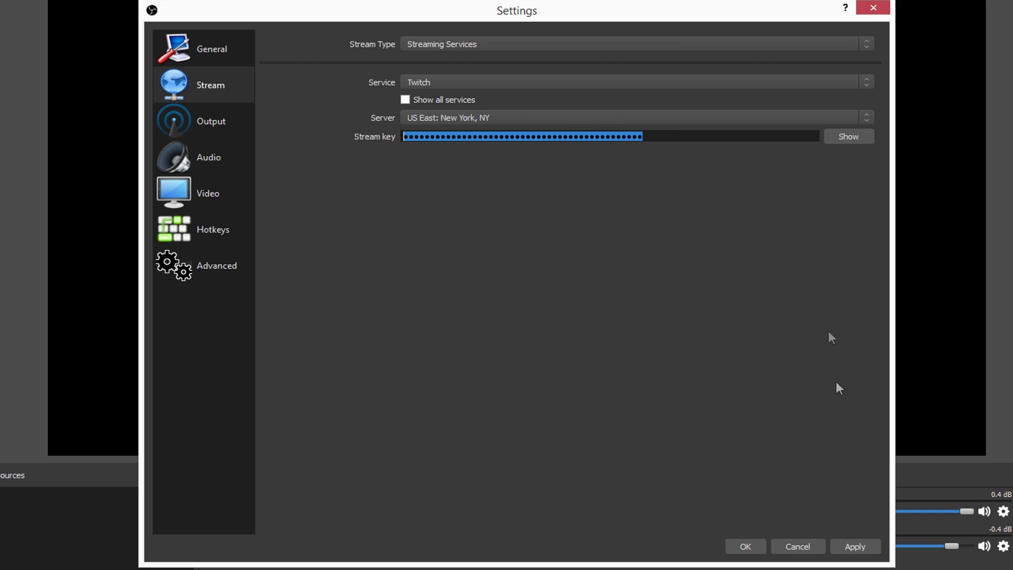
{"action": "left_click", "coordinate": [841, 545]}
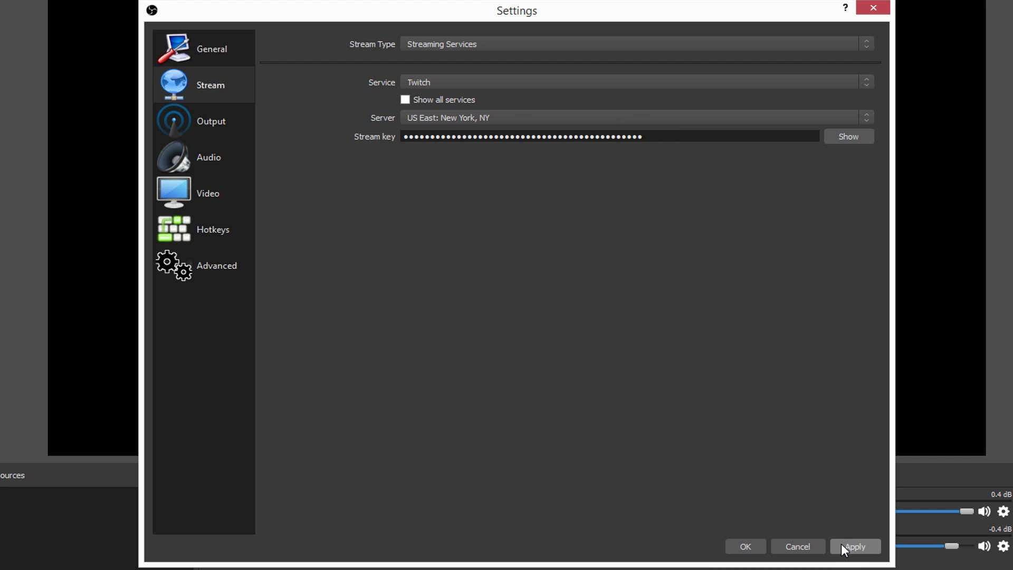
{"action": "left_click", "coordinate": [214, 125]}
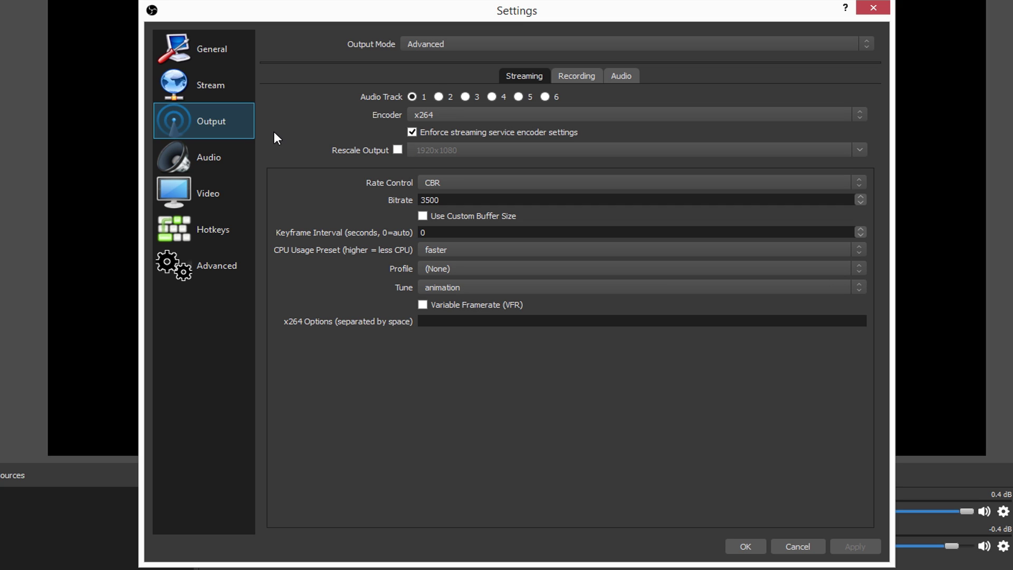
{"action": "left_click", "coordinate": [213, 56]}
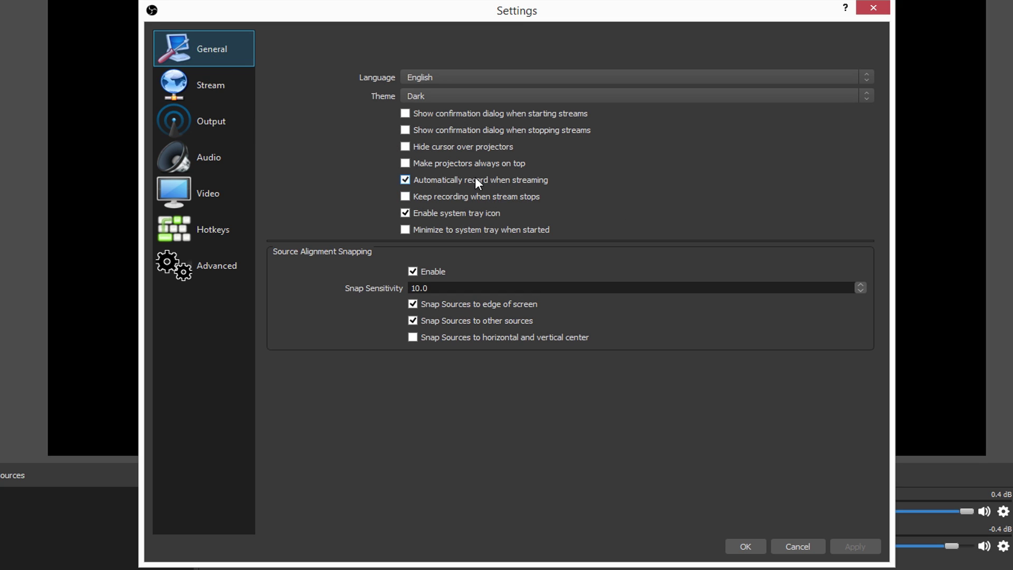
{"action": "left_click", "coordinate": [213, 128]}
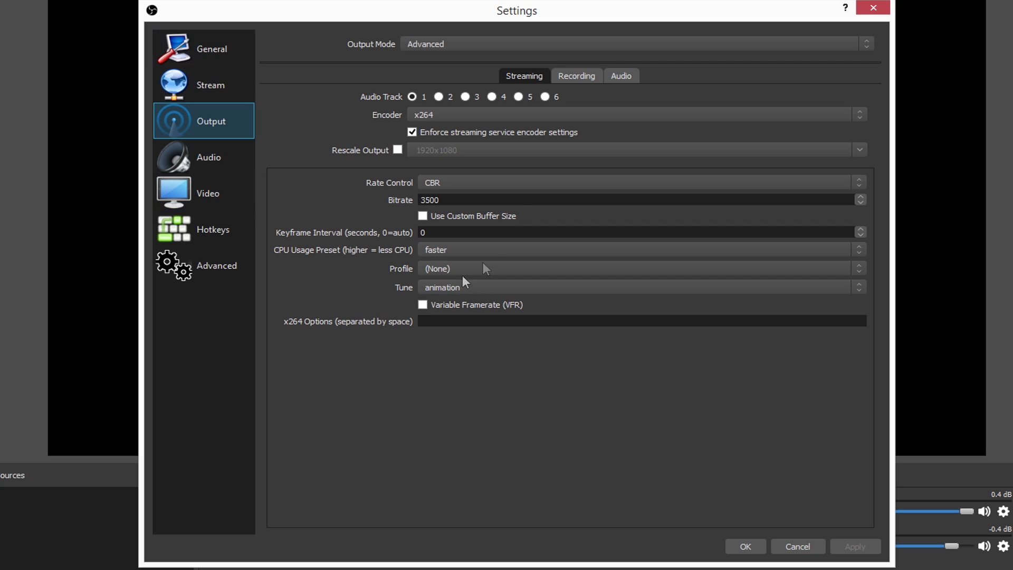
{"action": "left_click", "coordinate": [417, 99]}
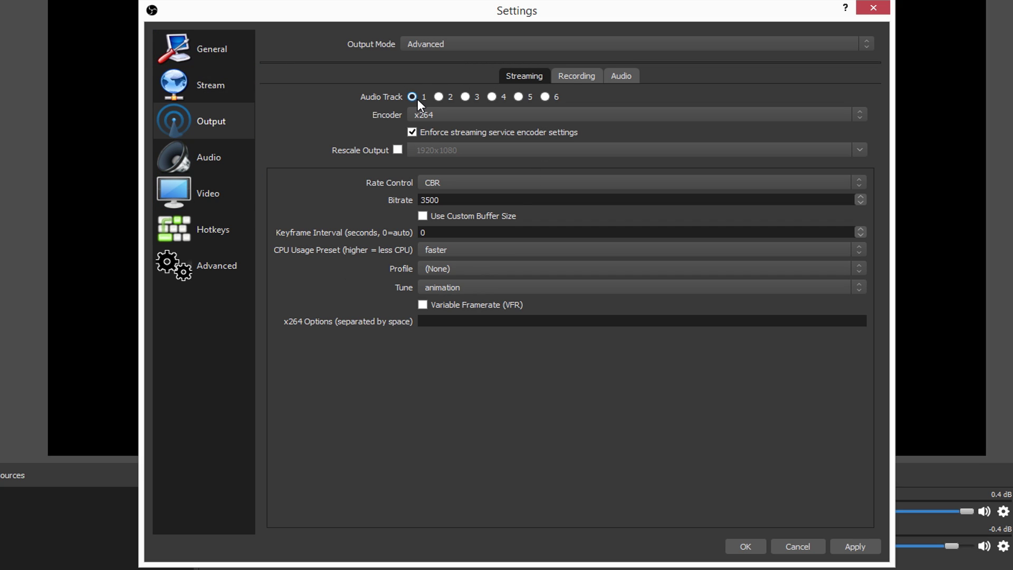
{"action": "left_click", "coordinate": [586, 76]}
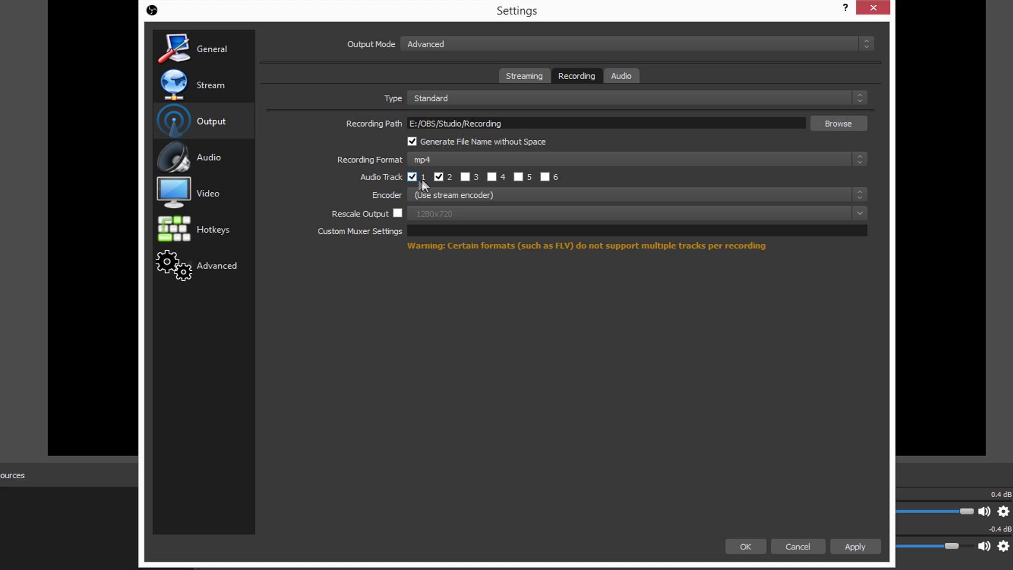
On the Audio tab, select the track names STREAM, GAME and MICROPHONE in turn.
{"action": "left_click", "coordinate": [630, 76]}
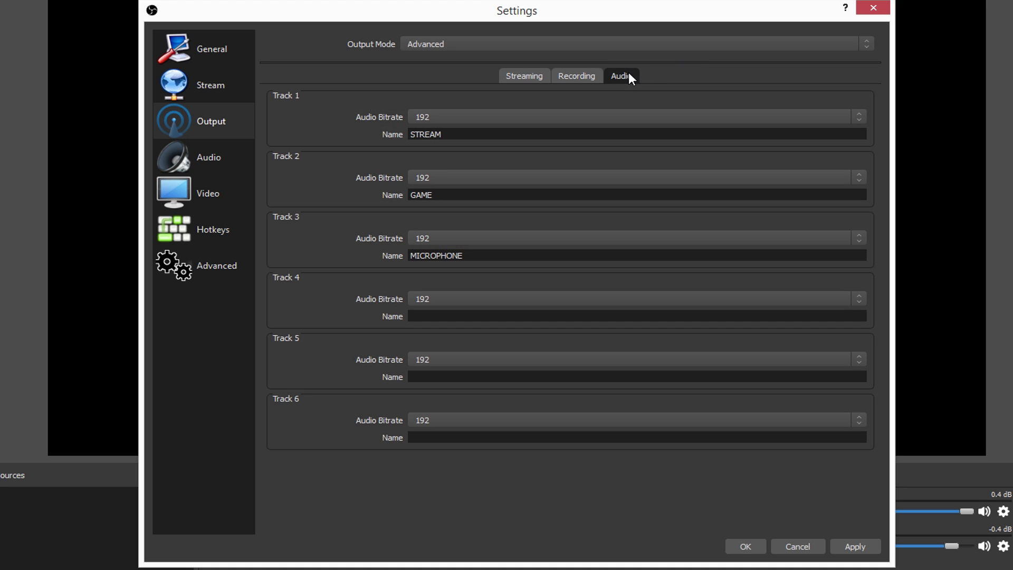
{"action": "left_click_drag", "start_coordinate": [473, 134], "coordinate": [408, 135]}
{"action": "left_click_drag", "start_coordinate": [440, 195], "coordinate": [410, 195]}
{"action": "left_click_drag", "start_coordinate": [461, 255], "coordinate": [403, 254]}
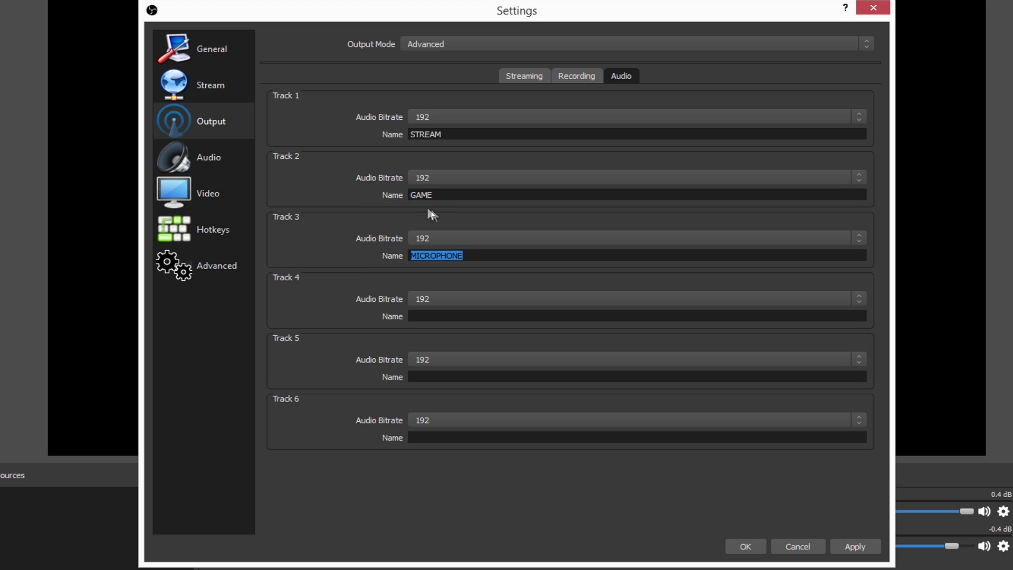
{"action": "left_click_drag", "start_coordinate": [446, 195], "coordinate": [403, 197]}
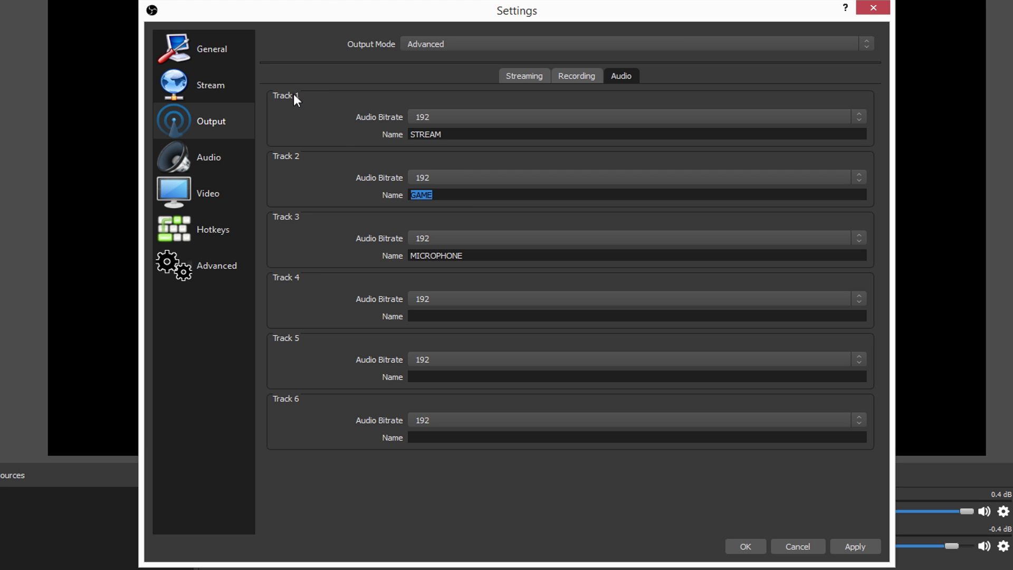
{"action": "left_click_drag", "start_coordinate": [462, 135], "coordinate": [390, 127]}
Keep the Track 1, Track 4 and Track 2 audio bitrates at 192.
{"action": "left_click", "coordinate": [441, 114]}
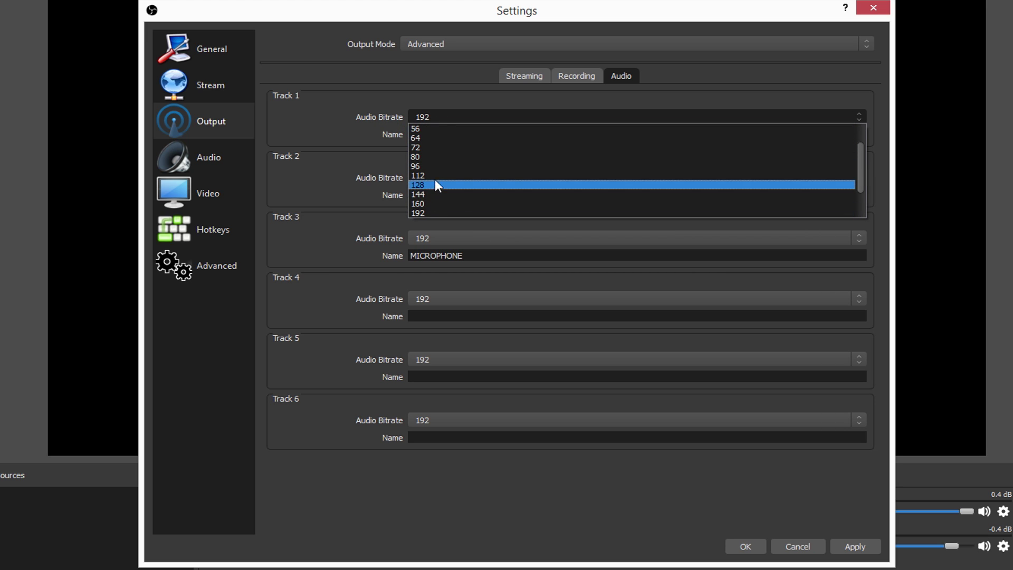
{"action": "scroll", "coordinate": [437, 172], "scroll_direction": "down", "scroll_amount": 2}
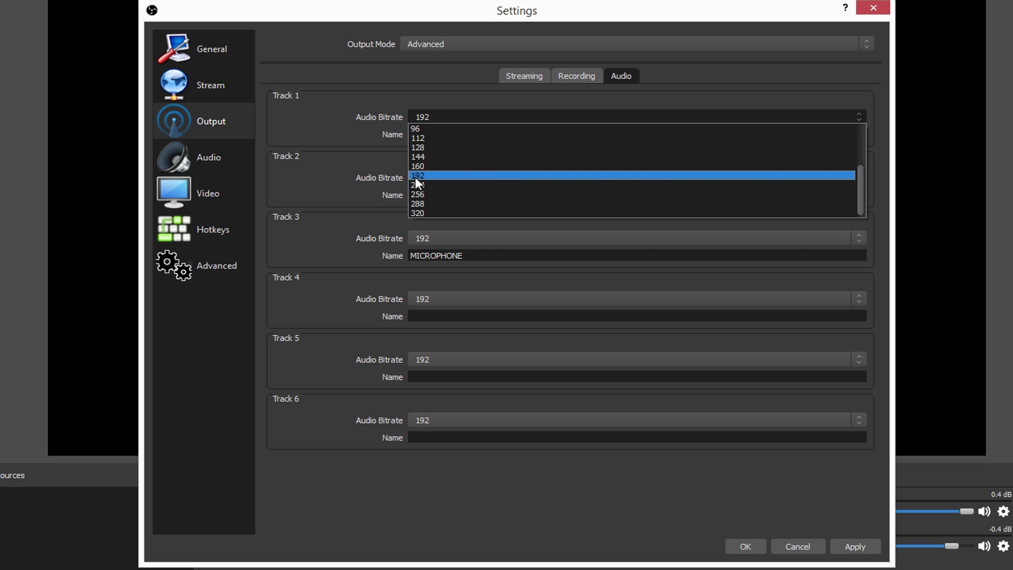
{"action": "left_click", "coordinate": [424, 176]}
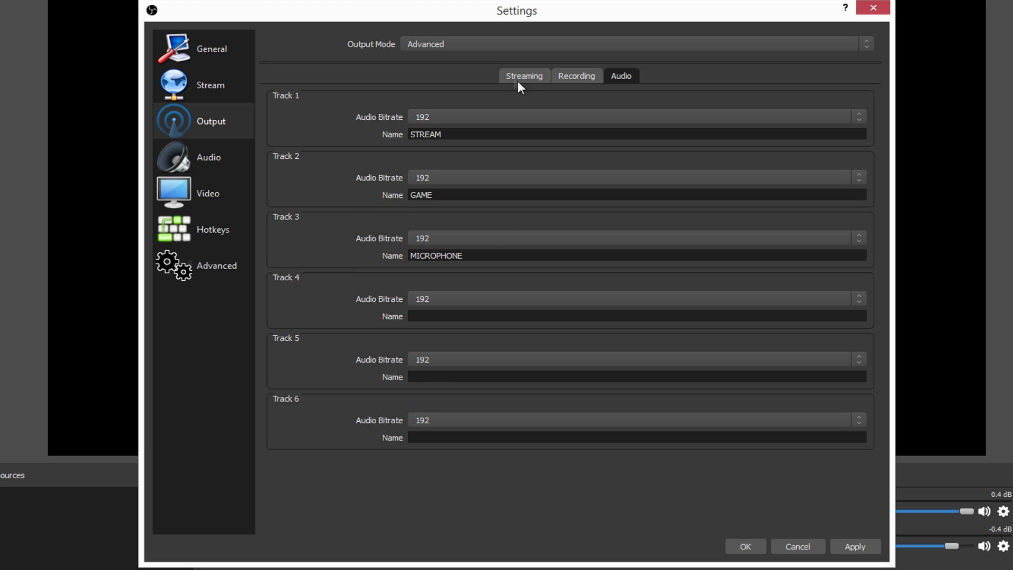
{"action": "left_click", "coordinate": [436, 301]}
{"action": "left_click", "coordinate": [368, 314]}
{"action": "left_click", "coordinate": [426, 178]}
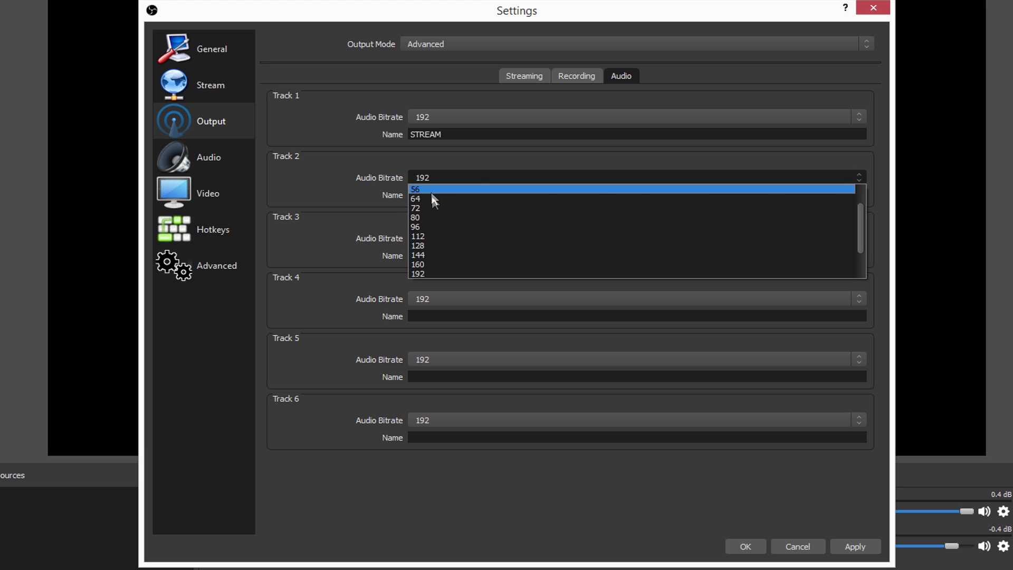
{"action": "left_click", "coordinate": [423, 273]}
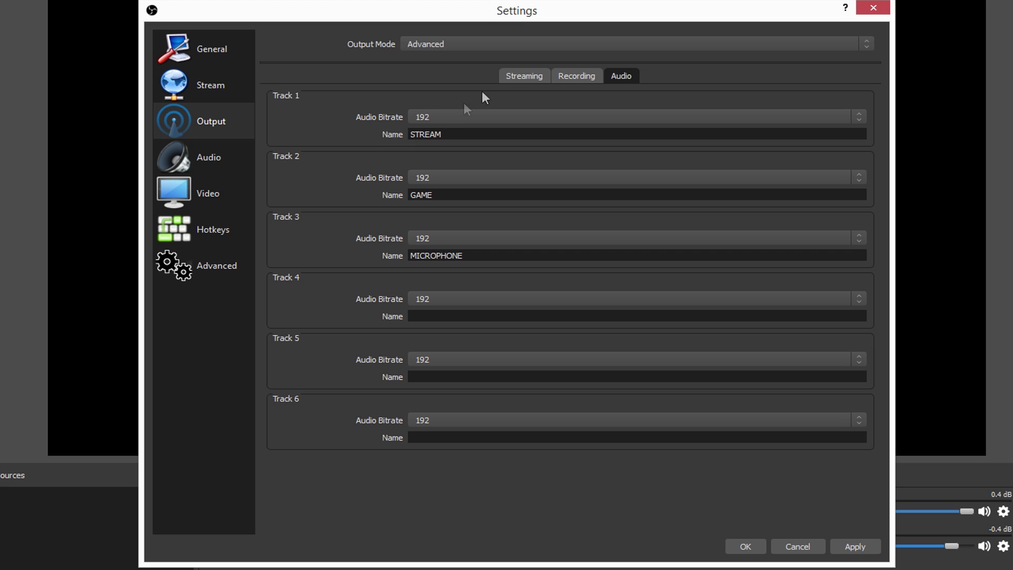
Look through the Streaming, Recording and Audio tabs, reselect the track names, and return to Streaming.
{"action": "left_click", "coordinate": [525, 77]}
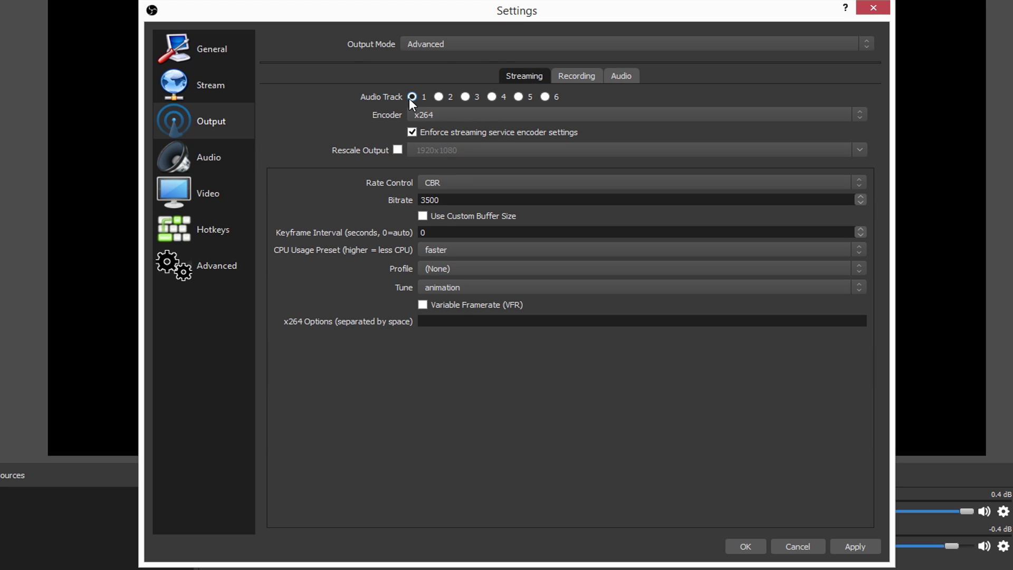
{"action": "left_click", "coordinate": [591, 79]}
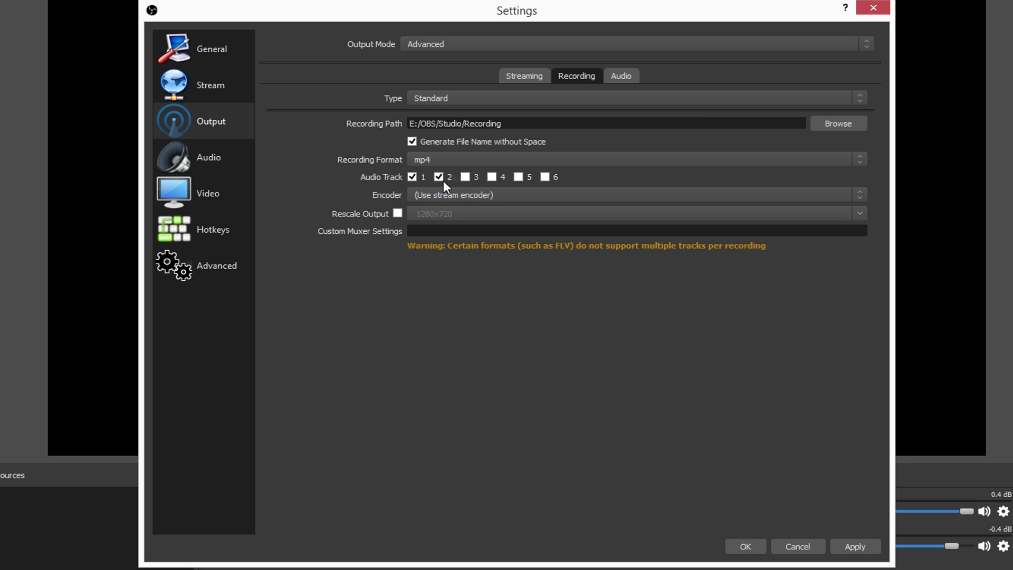
{"action": "left_click", "coordinate": [621, 75]}
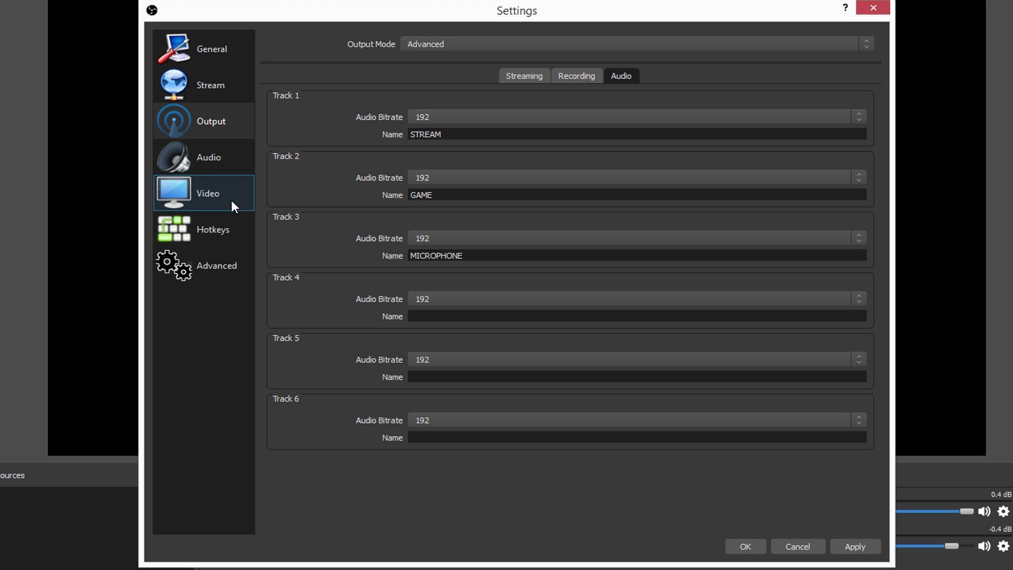
{"action": "left_click_drag", "start_coordinate": [465, 255], "coordinate": [421, 256]}
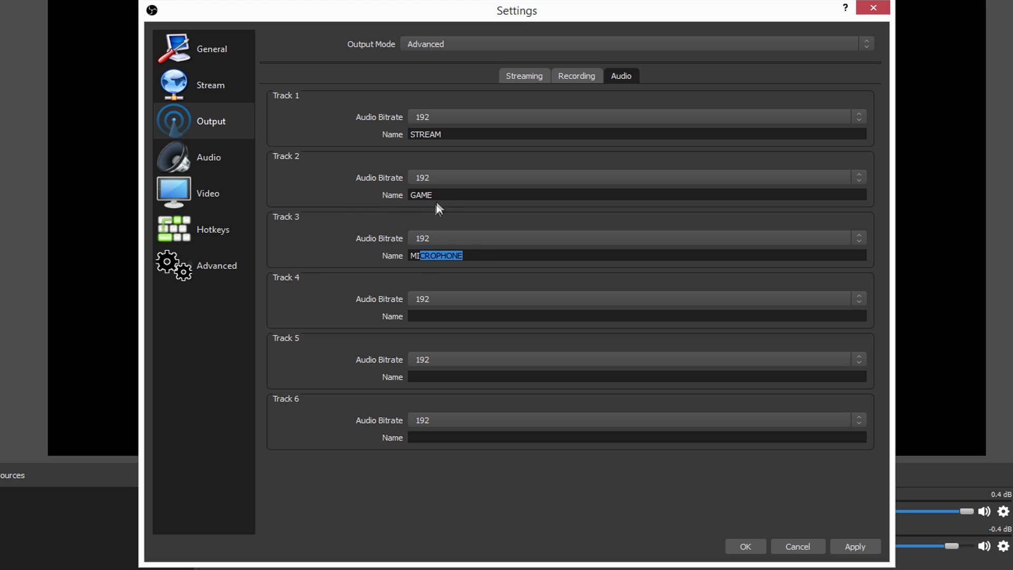
{"action": "double_click", "coordinate": [432, 195]}
{"action": "double_click", "coordinate": [432, 134]}
{"action": "left_click", "coordinate": [527, 74]}
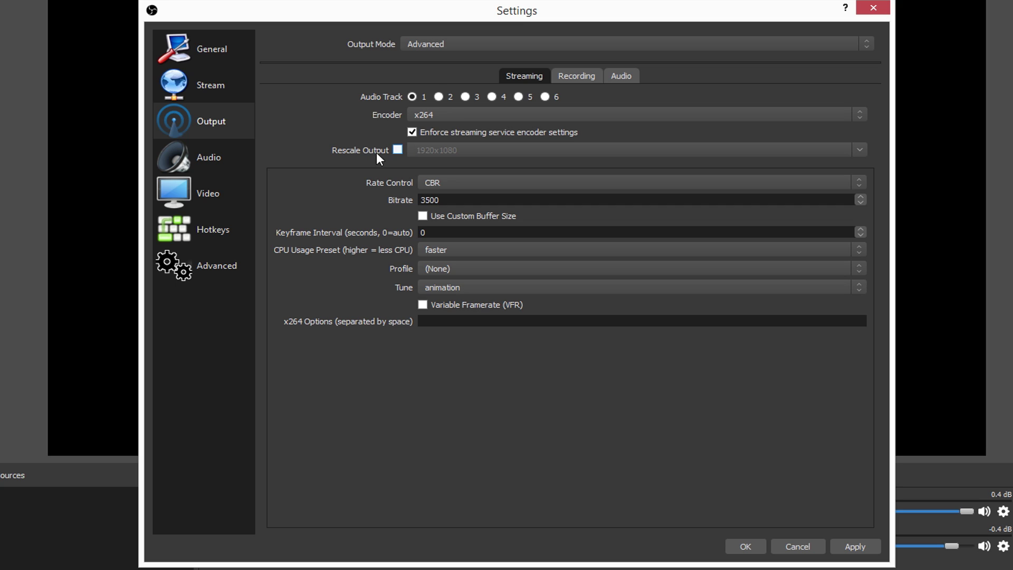
{"action": "left_click", "coordinate": [453, 115]}
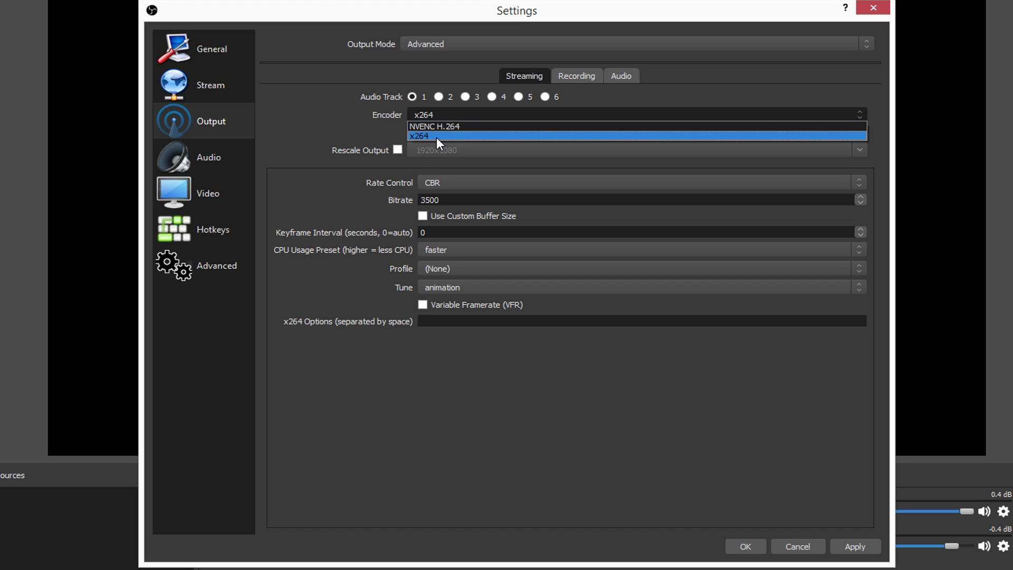
{"action": "left_click", "coordinate": [436, 137]}
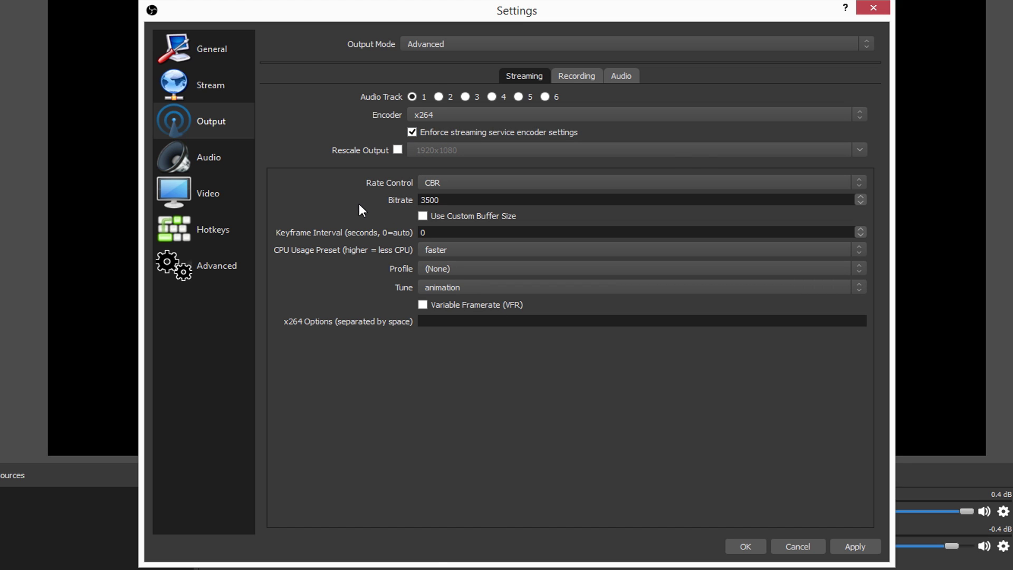
{"action": "left_click", "coordinate": [467, 116]}
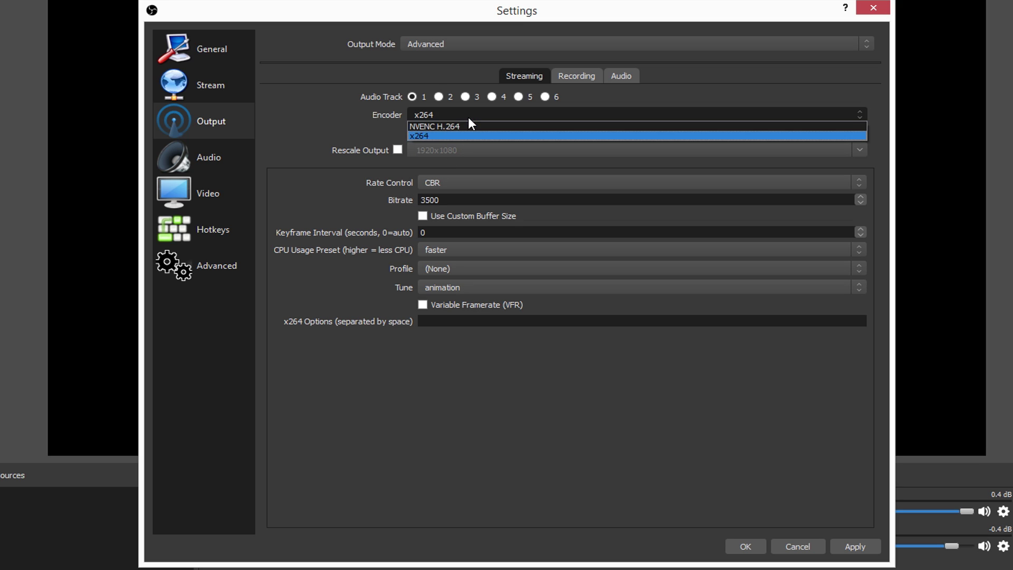
{"action": "left_click", "coordinate": [422, 135]}
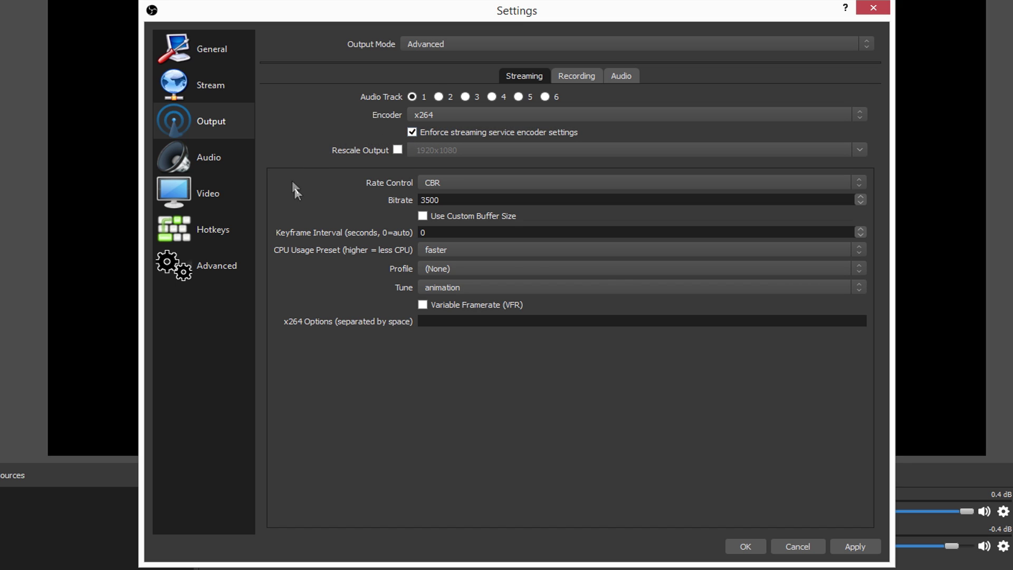
{"action": "left_click", "coordinate": [398, 150]}
{"action": "left_click", "coordinate": [857, 150]}
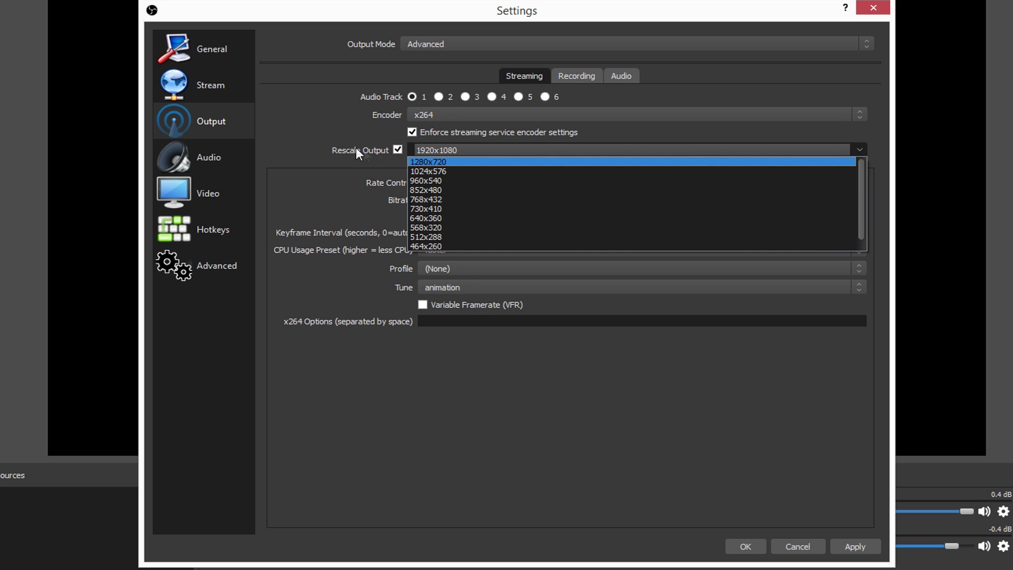
{"action": "left_click", "coordinate": [327, 145]}
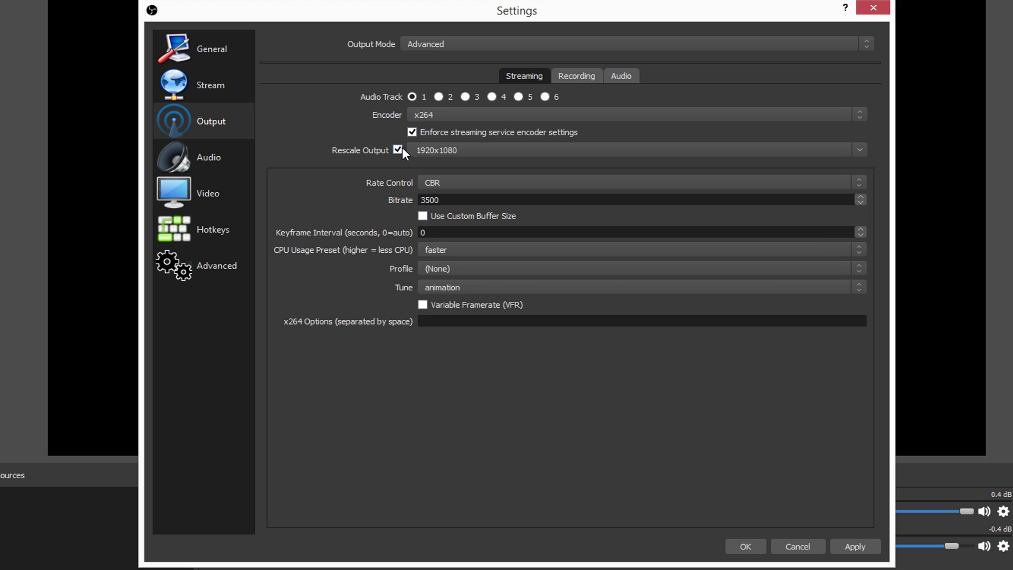
{"action": "left_click", "coordinate": [397, 150]}
{"action": "left_click", "coordinate": [439, 182]}
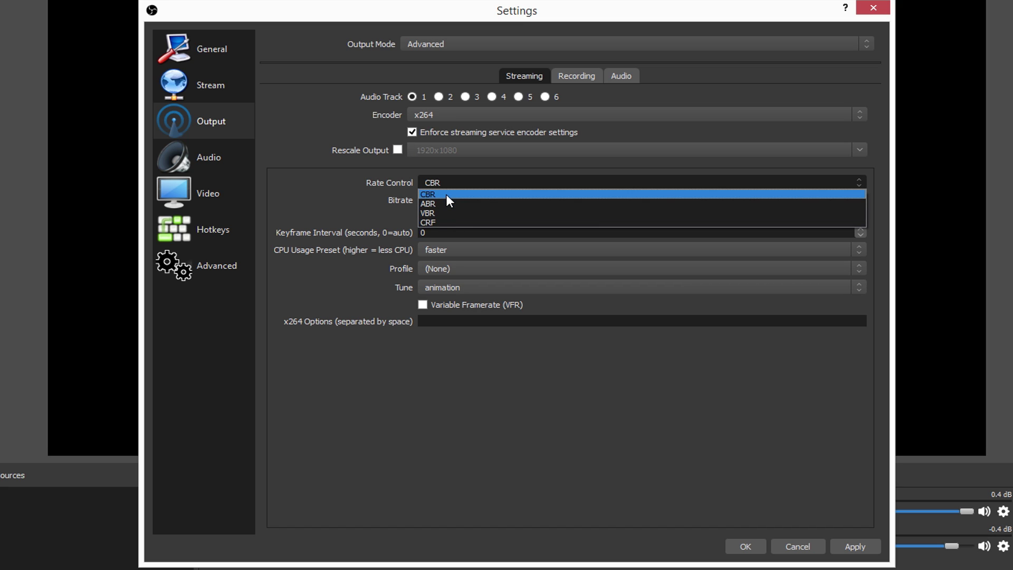
{"action": "left_click", "coordinate": [447, 194]}
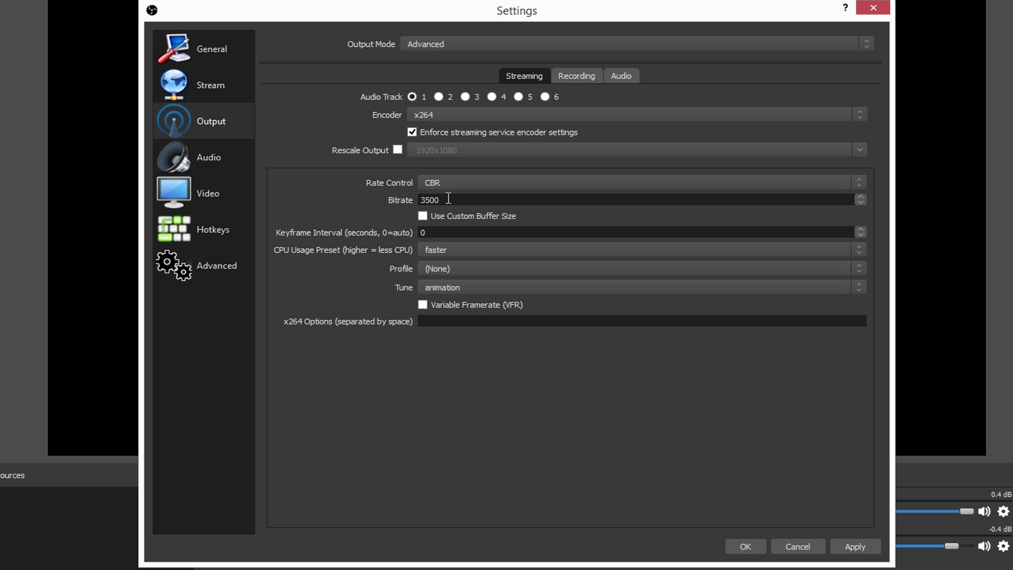
{"action": "left_click_drag", "start_coordinate": [448, 200], "coordinate": [436, 200]}
{"action": "left_click", "coordinate": [447, 199]}
{"action": "left_click_drag", "start_coordinate": [415, 200], "coordinate": [449, 200]}
{"action": "left_click", "coordinate": [441, 188]}
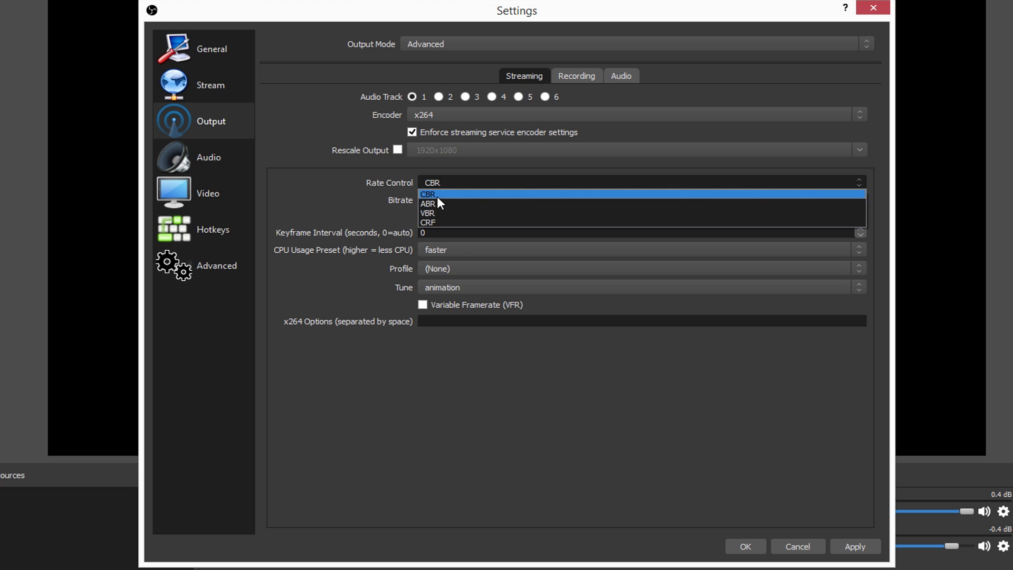
{"action": "left_click", "coordinate": [440, 193]}
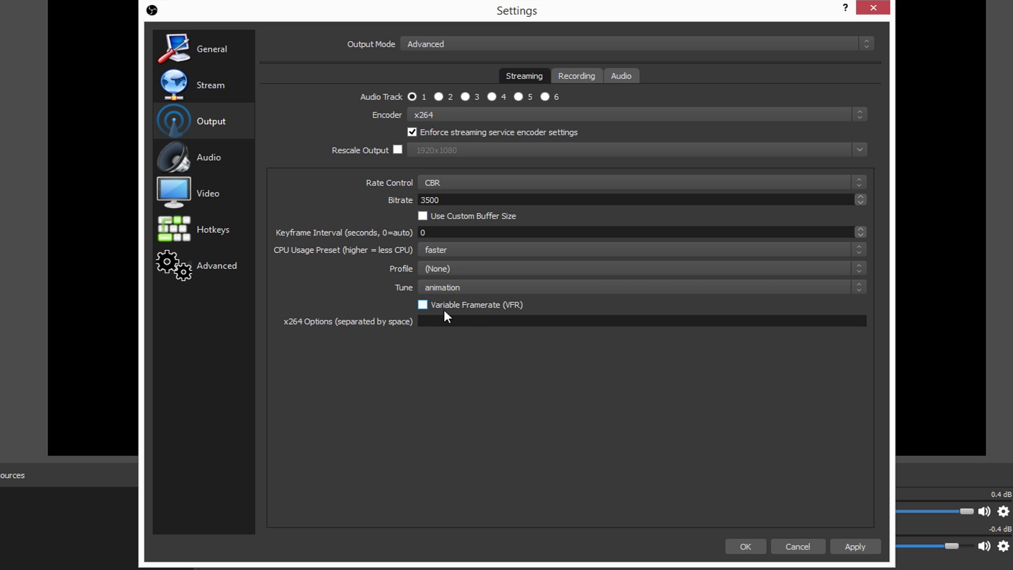
{"action": "left_click", "coordinate": [426, 185]}
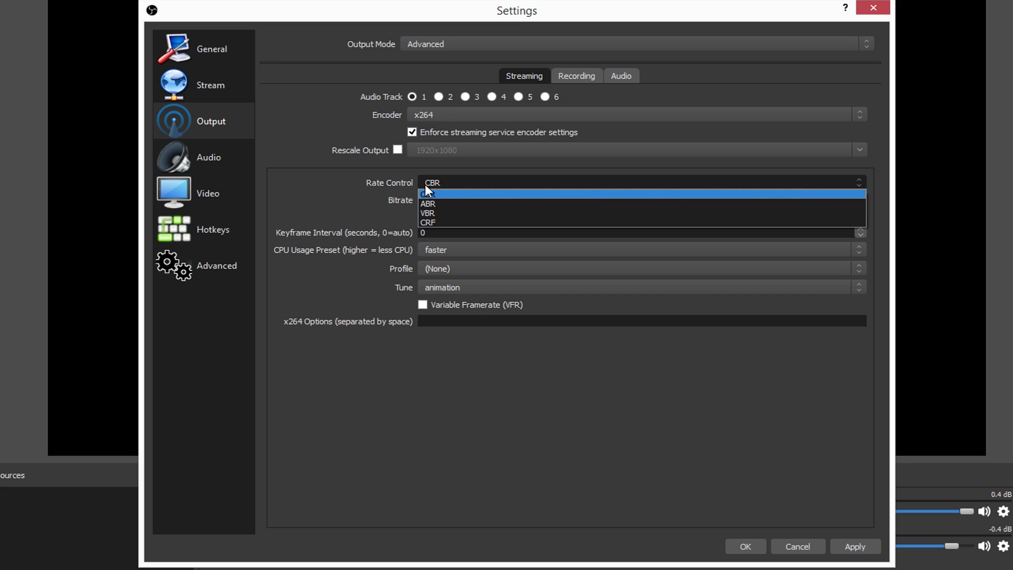
{"action": "left_click", "coordinate": [451, 196]}
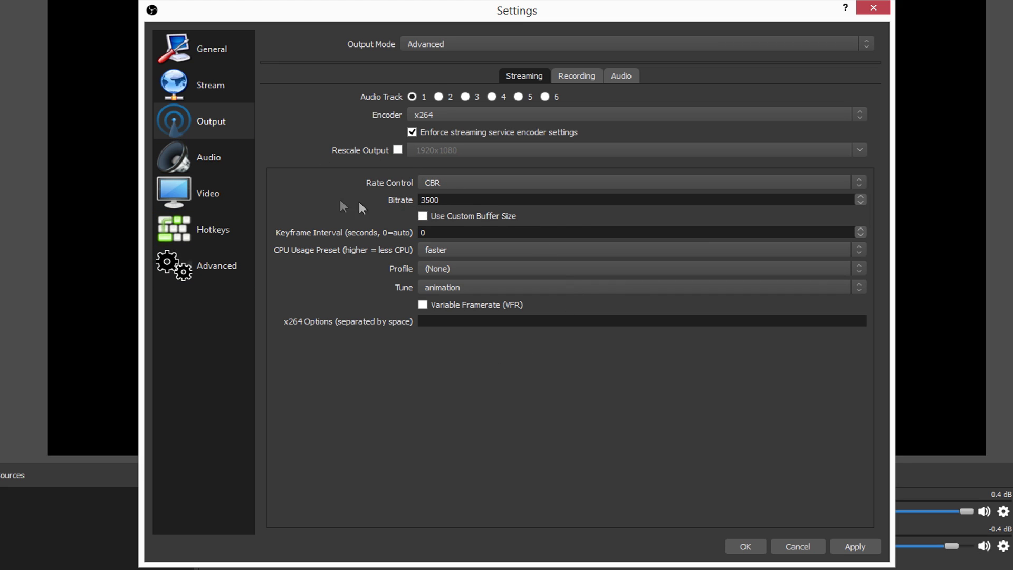
Check the video resolution, return to Output, and select the 3500 bitrate value.
{"action": "left_click", "coordinate": [206, 190]}
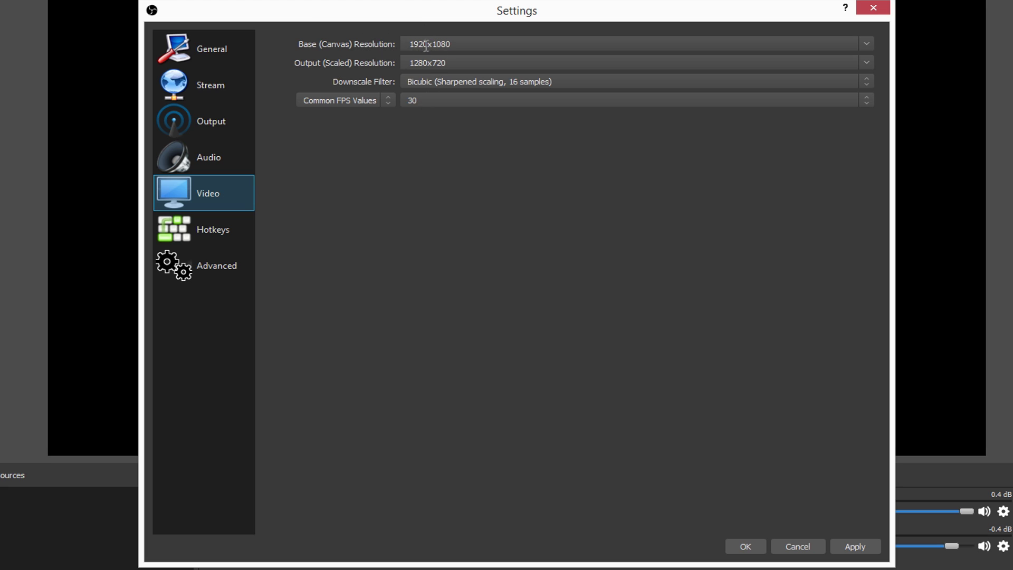
{"action": "left_click", "coordinate": [231, 126]}
{"action": "left_click", "coordinate": [420, 201]}
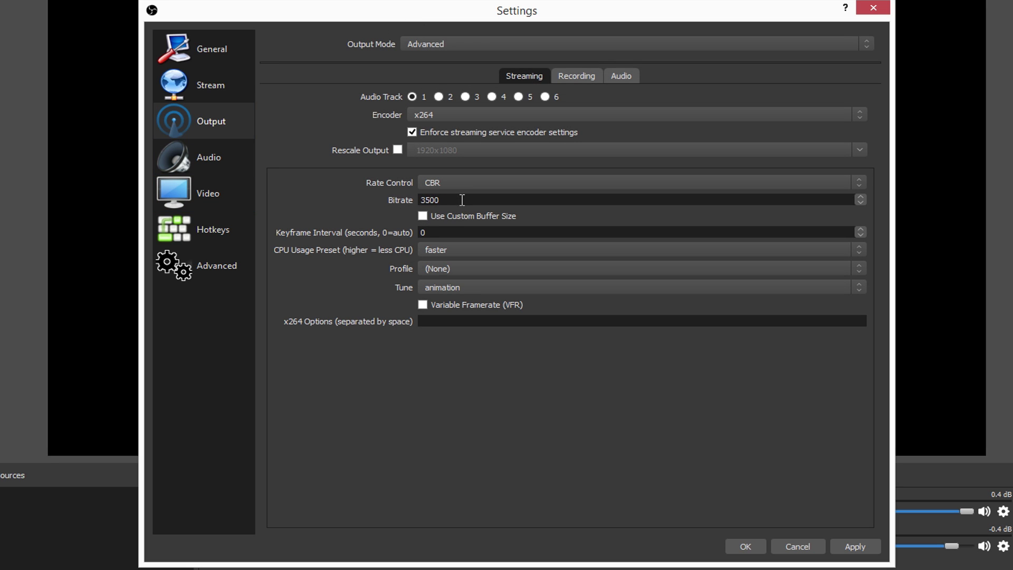
{"action": "double_click", "coordinate": [423, 204]}
{"action": "left_click", "coordinate": [444, 199]}
{"action": "left_click_drag", "start_coordinate": [444, 199], "coordinate": [397, 203]}
Reselect the 3500 bitrate and bring up the CPU Usage Preset list.
{"action": "key", "text": "Right"}
{"action": "left_click_drag", "start_coordinate": [465, 200], "coordinate": [413, 202]}
{"action": "left_click_drag", "start_coordinate": [459, 199], "coordinate": [408, 198]}
{"action": "left_click_drag", "start_coordinate": [460, 199], "coordinate": [414, 199]}
{"action": "left_click", "coordinate": [414, 199]}
{"action": "left_click", "coordinate": [452, 248]}
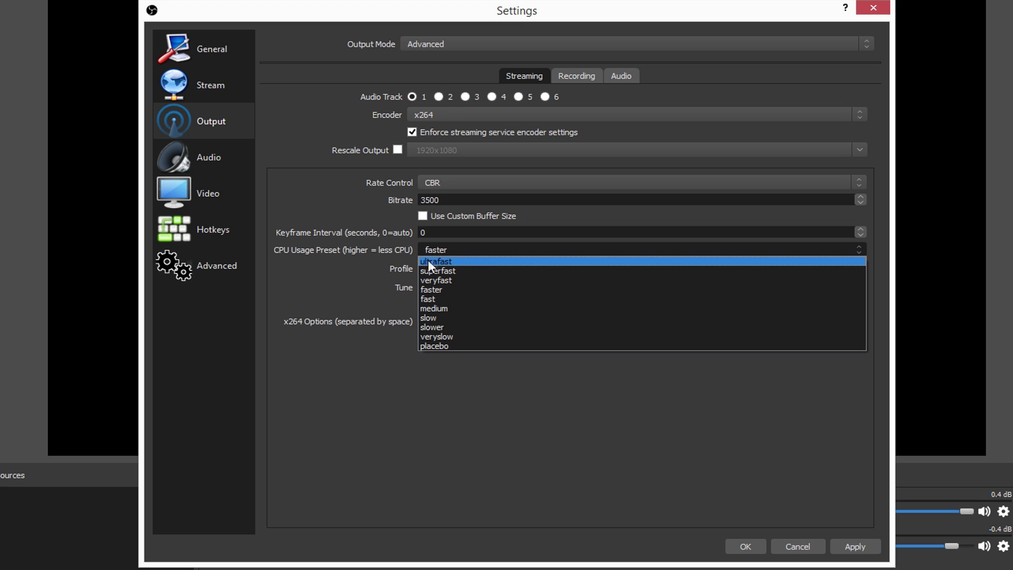
Try ultrafast as the CPU Usage Preset, then settle on fast.
{"action": "left_click", "coordinate": [442, 262]}
{"action": "left_click", "coordinate": [436, 249]}
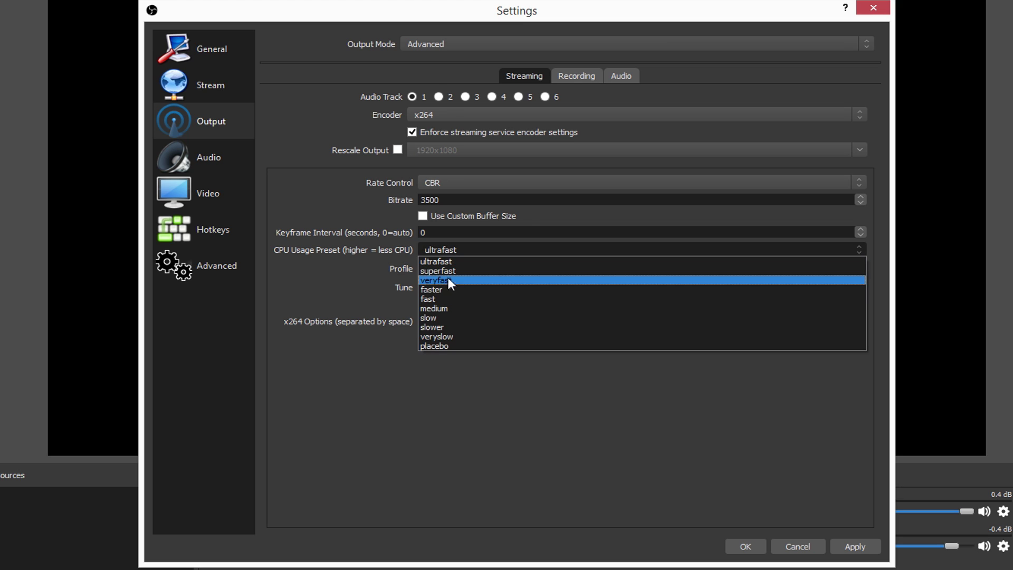
{"action": "left_click", "coordinate": [441, 299]}
{"action": "left_click", "coordinate": [449, 252]}
{"action": "left_click", "coordinate": [340, 249]}
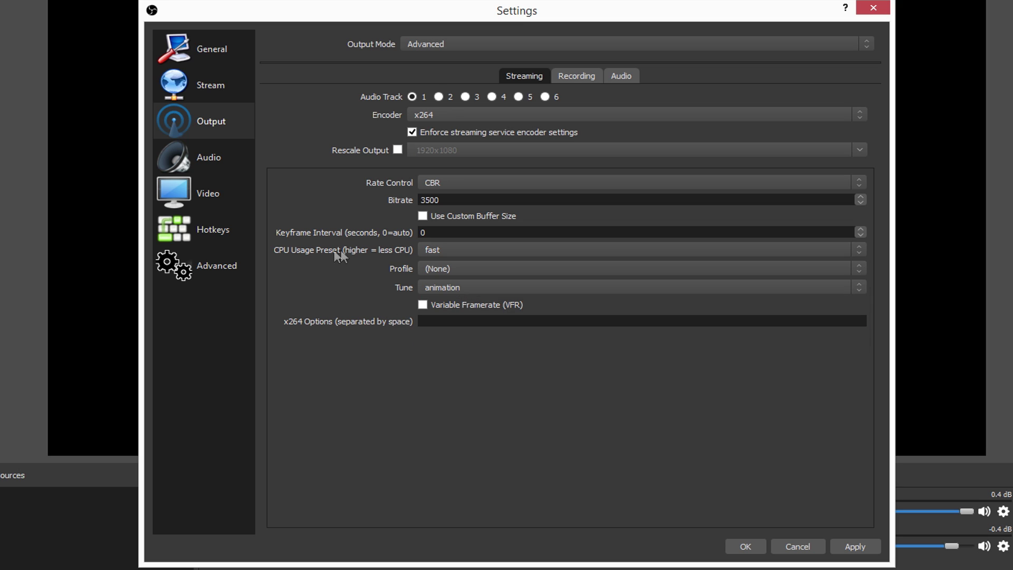
{"action": "left_click", "coordinate": [439, 251]}
{"action": "left_click", "coordinate": [351, 288]}
Check the 3500 bitrate and confirm fast remains the CPU Usage Preset.
{"action": "left_click_drag", "start_coordinate": [475, 200], "coordinate": [413, 204]}
{"action": "left_click", "coordinate": [442, 252]}
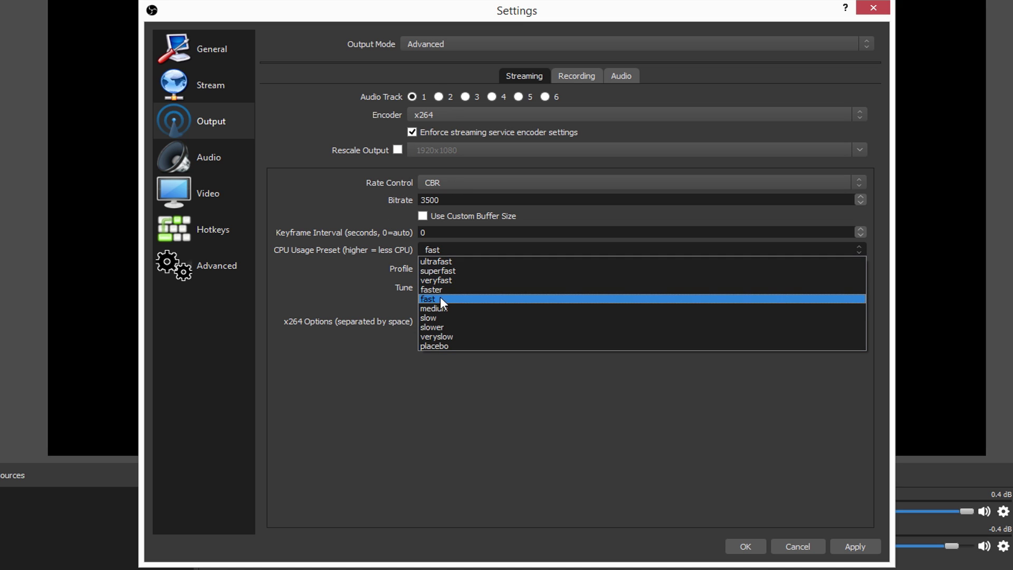
{"action": "left_click", "coordinate": [388, 236]}
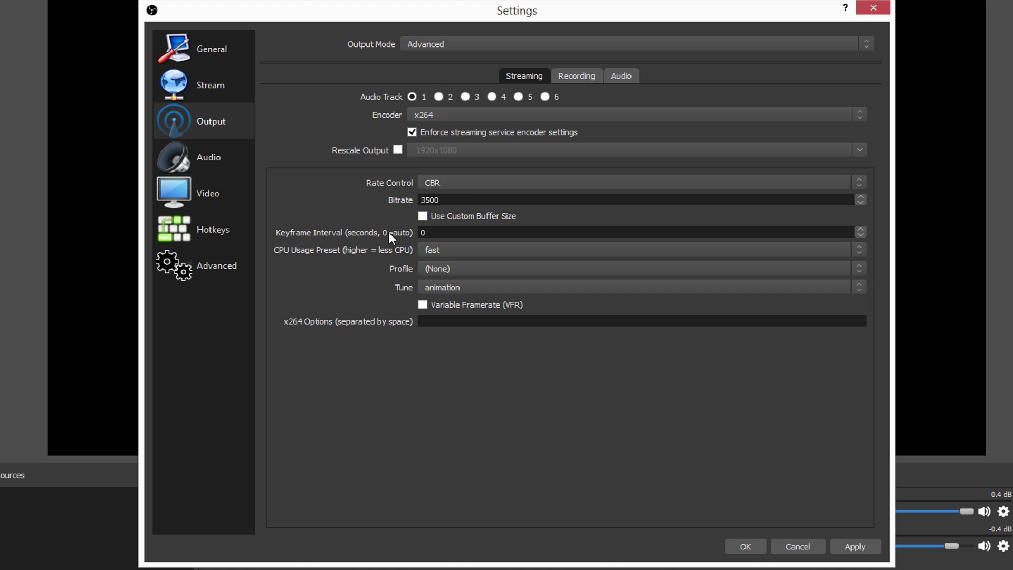
{"action": "double_click", "coordinate": [453, 200]}
{"action": "left_click_drag", "start_coordinate": [452, 200], "coordinate": [354, 209]}
{"action": "left_click", "coordinate": [354, 209]}
{"action": "left_click", "coordinate": [429, 251]}
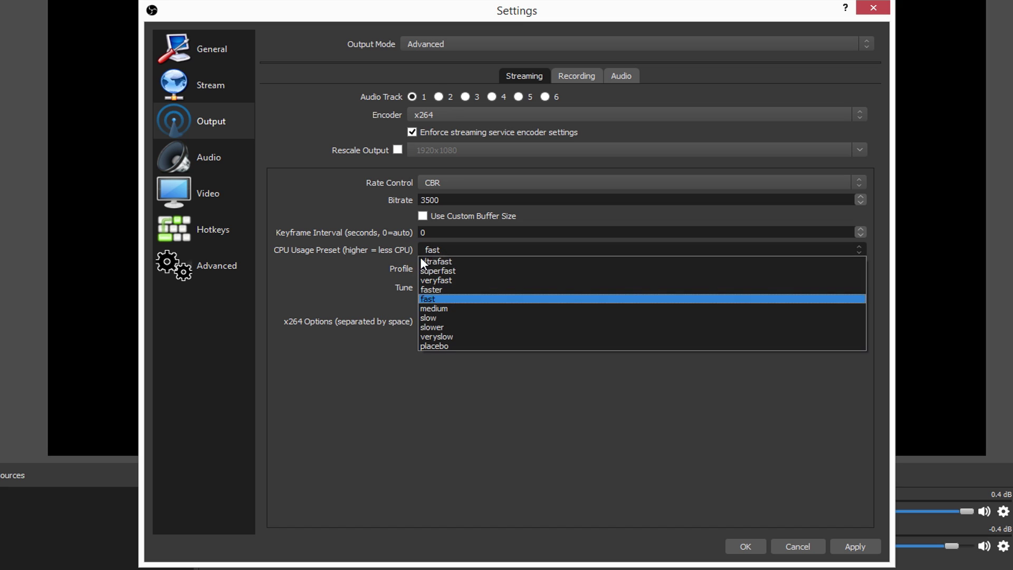
{"action": "left_click", "coordinate": [445, 299]}
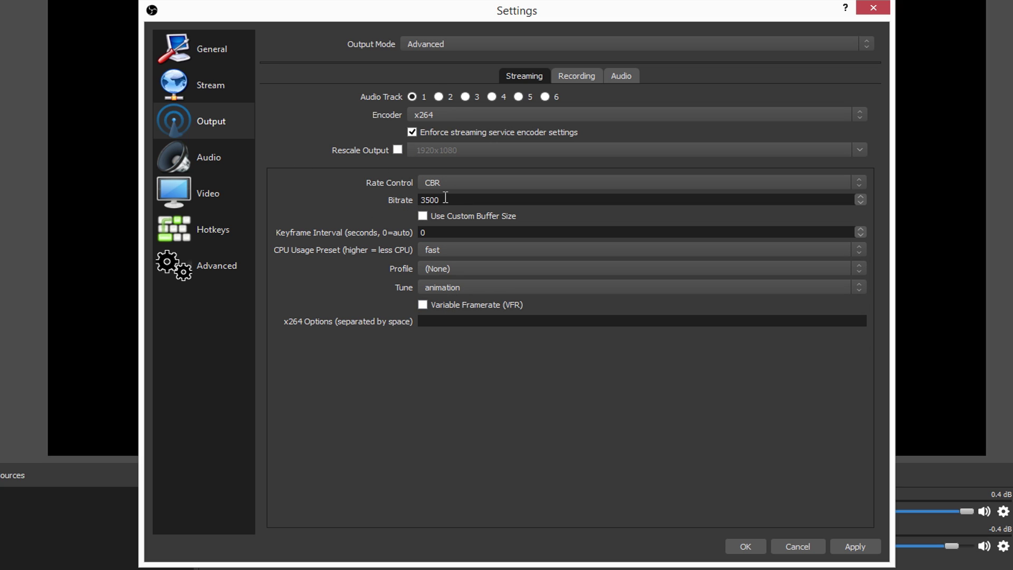
Keep CBR rate control at 3500 bitrate with the fast preset.
{"action": "left_click_drag", "start_coordinate": [445, 199], "coordinate": [413, 206]}
{"action": "left_click", "coordinate": [448, 202]}
{"action": "left_click", "coordinate": [445, 181]}
{"action": "left_click", "coordinate": [440, 195]}
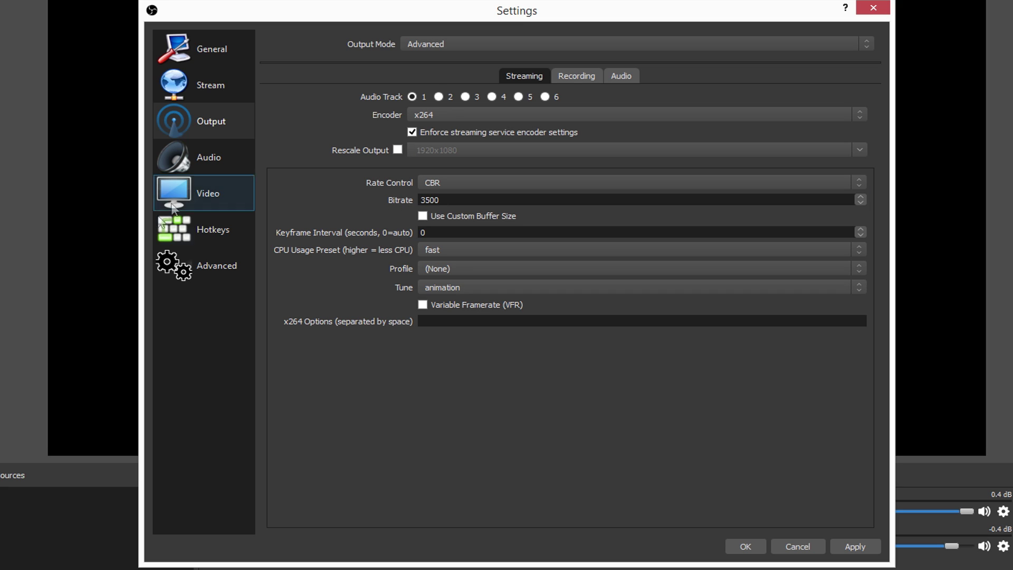
{"action": "left_click", "coordinate": [435, 251]}
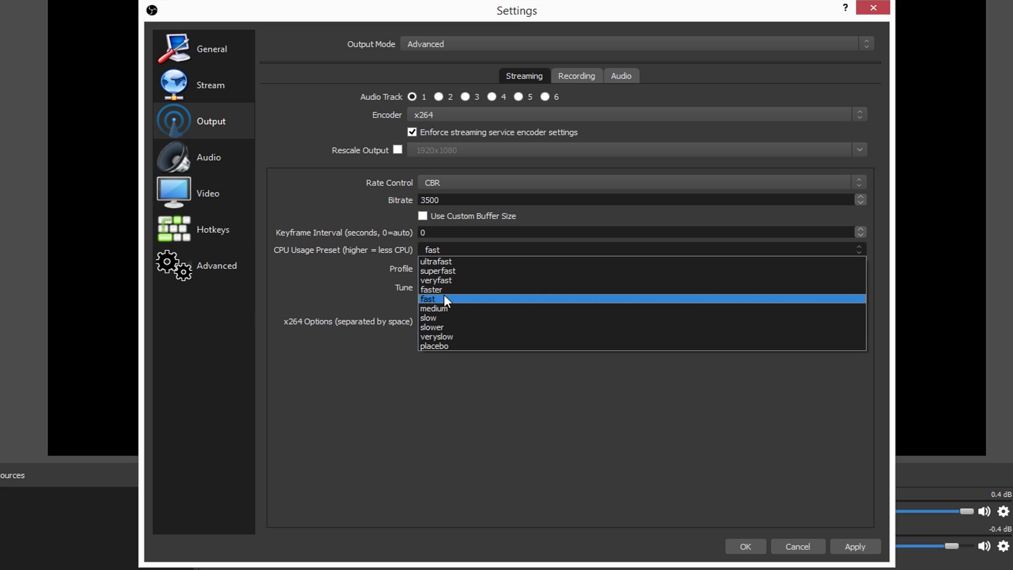
{"action": "left_click", "coordinate": [372, 258]}
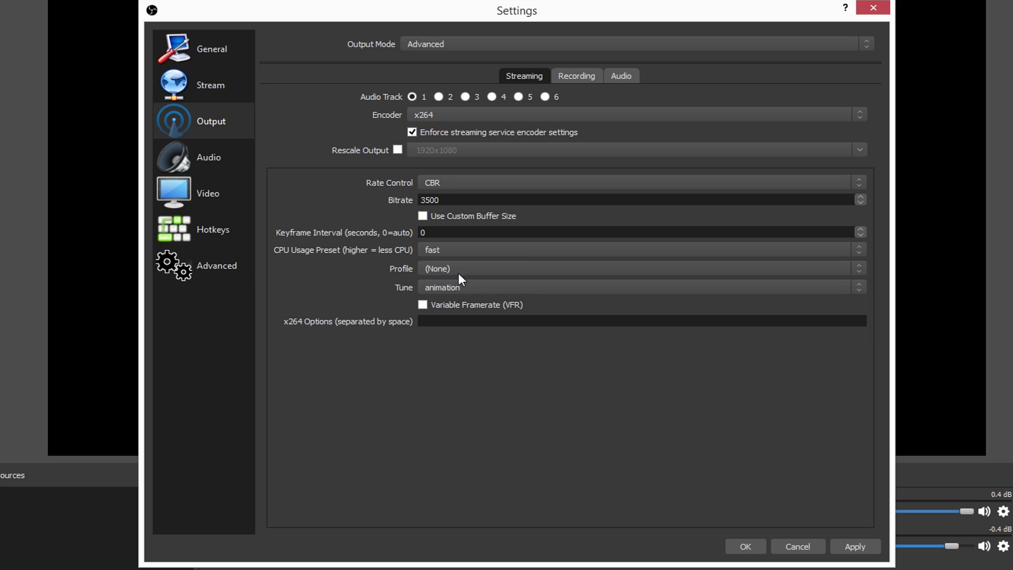
{"action": "left_click", "coordinate": [463, 289]}
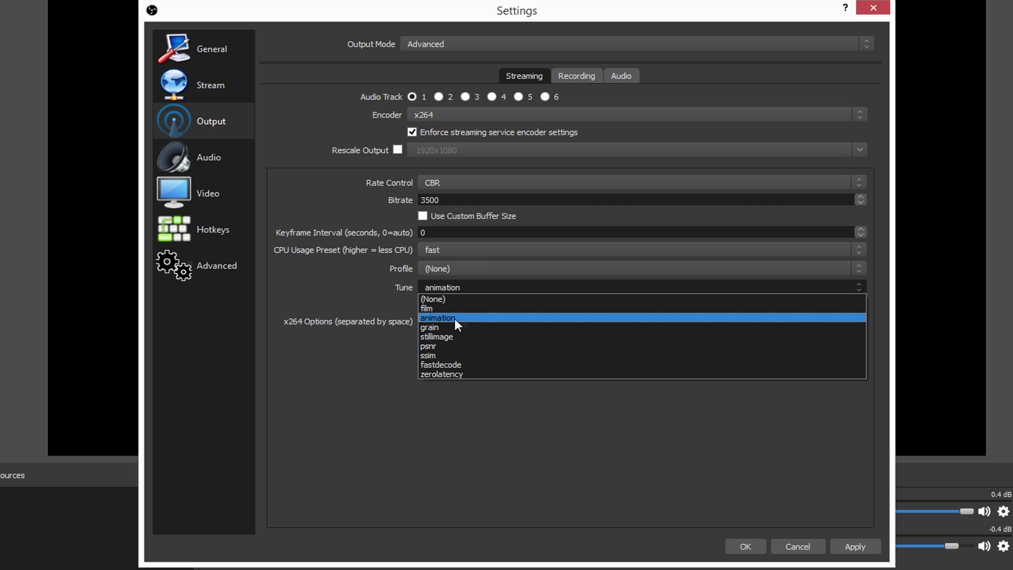
{"action": "left_click", "coordinate": [468, 316]}
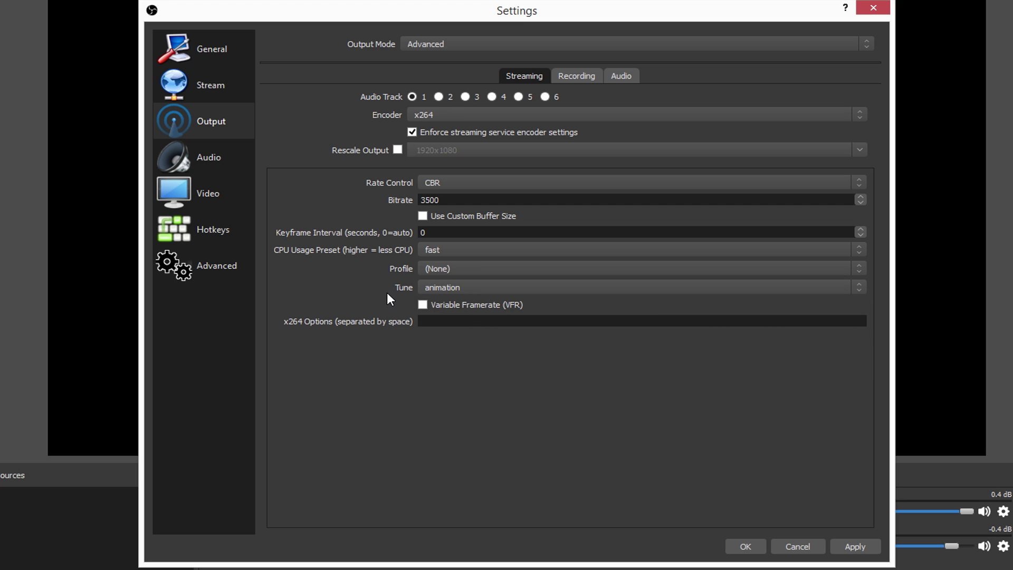
{"action": "left_click", "coordinate": [438, 285]}
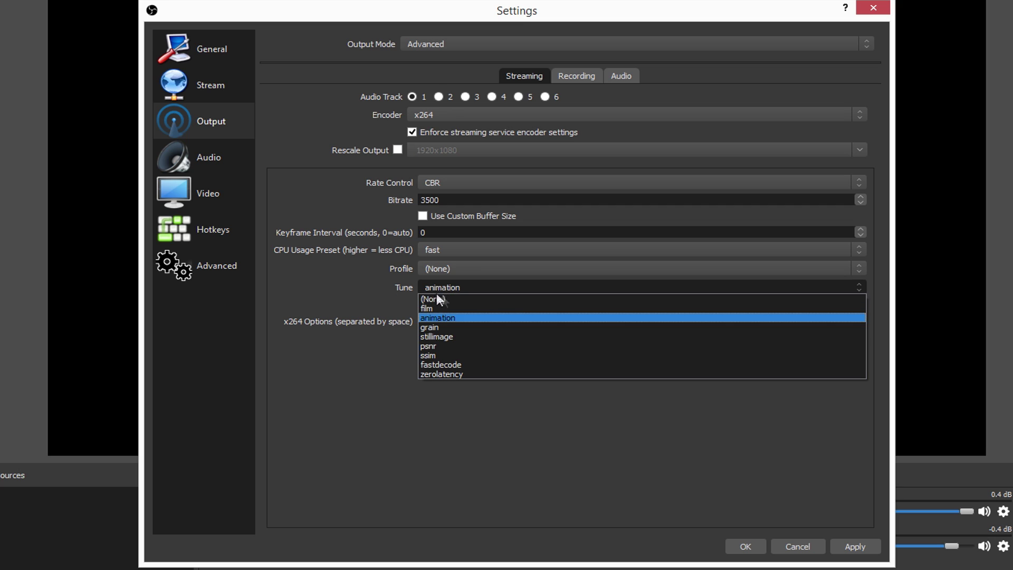
{"action": "left_click", "coordinate": [360, 301]}
{"action": "left_click", "coordinate": [455, 290]}
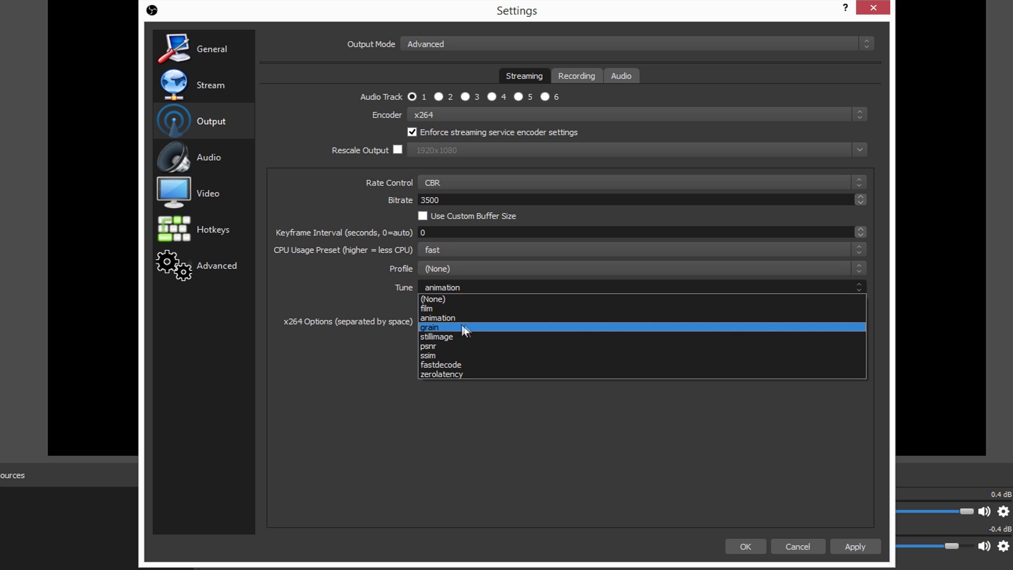
{"action": "left_click", "coordinate": [372, 304]}
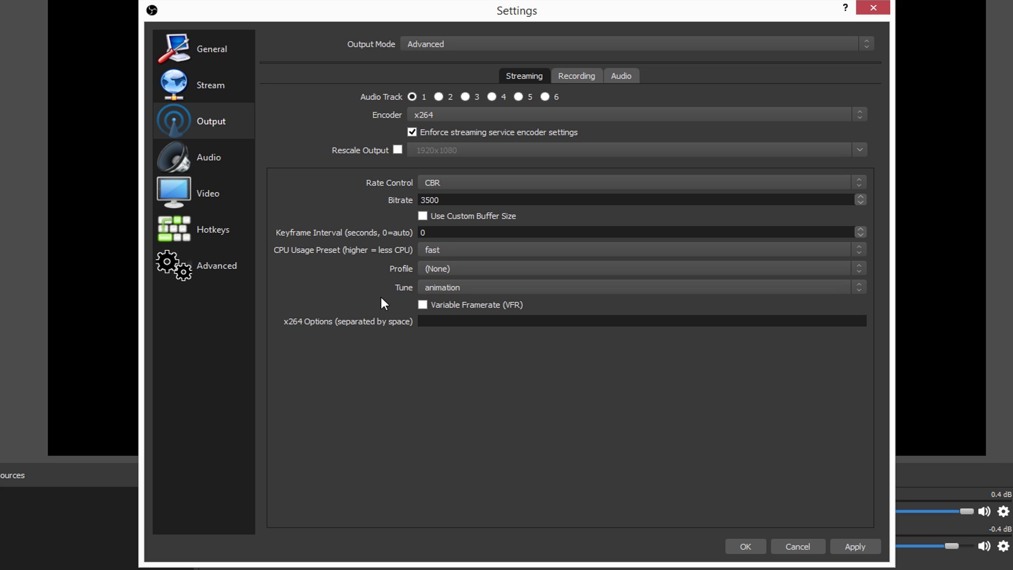
{"action": "left_click", "coordinate": [428, 318]}
{"action": "type", "text": "crf="}
{"action": "key", "text": "BackSpace"}
{"action": "key", "text": "BackSpace"}
{"action": "key", "text": "BackSpace"}
{"action": "key", "text": "BackSpace"}
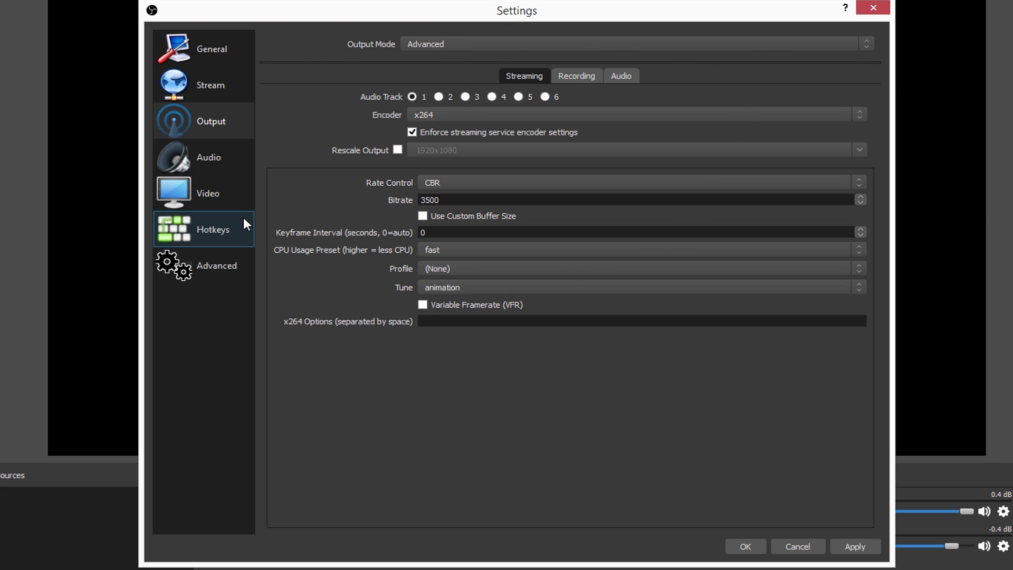
On the Audio page, keep the 48khz sample rate and leave the desktop audio device unchanged.
{"action": "left_click", "coordinate": [204, 158]}
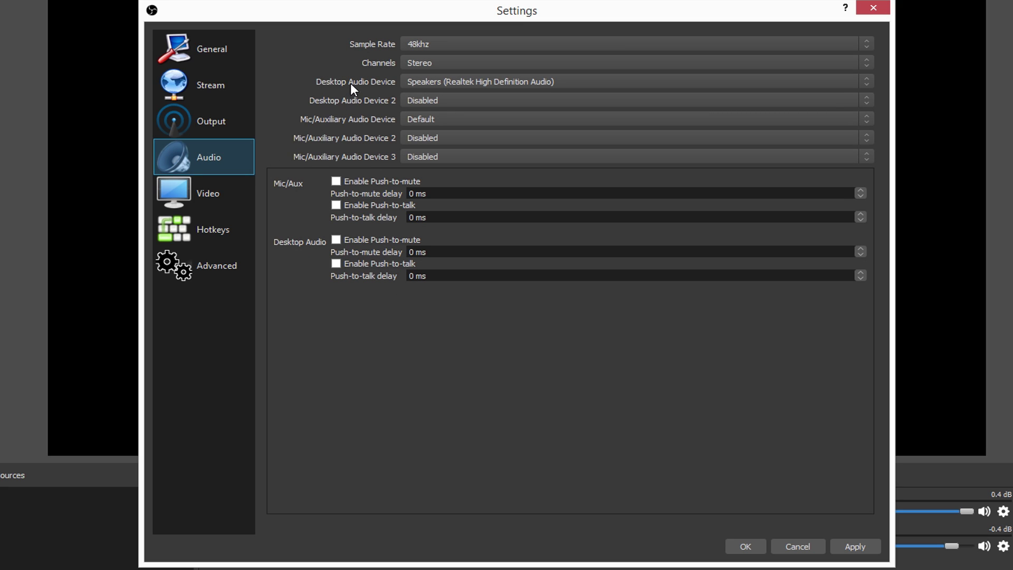
{"action": "left_click", "coordinate": [432, 44]}
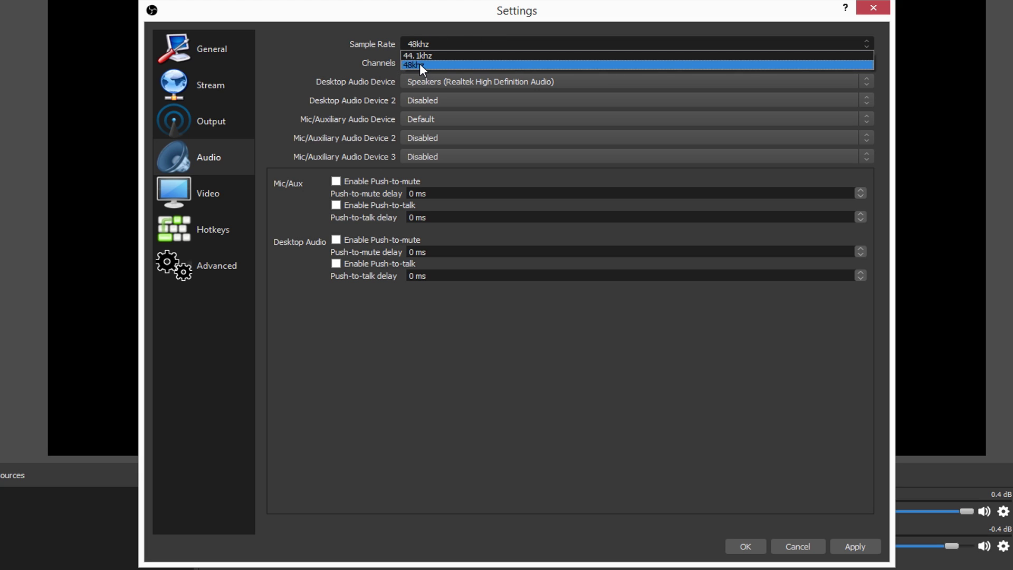
{"action": "left_click", "coordinate": [422, 66]}
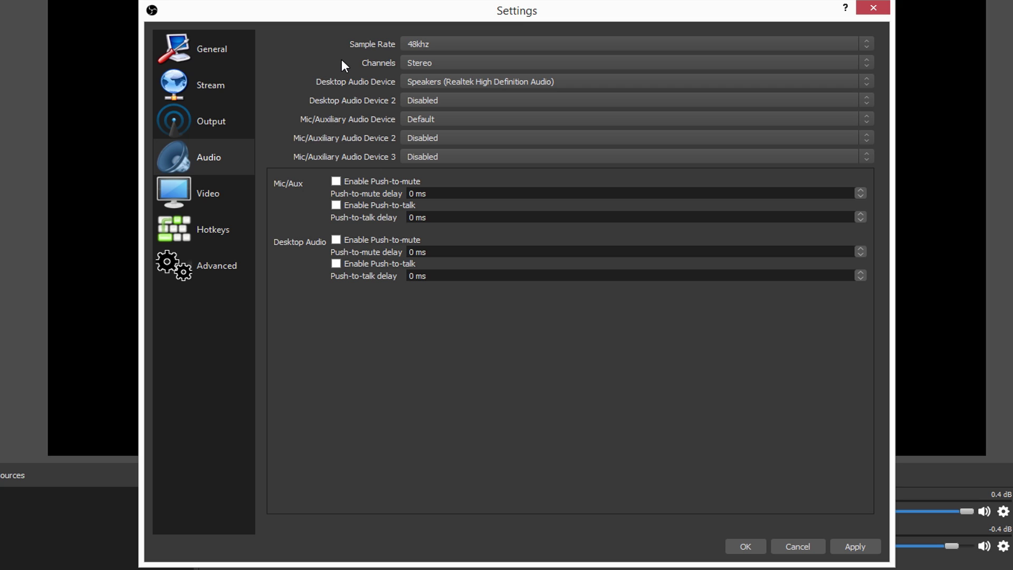
{"action": "left_click", "coordinate": [456, 82]}
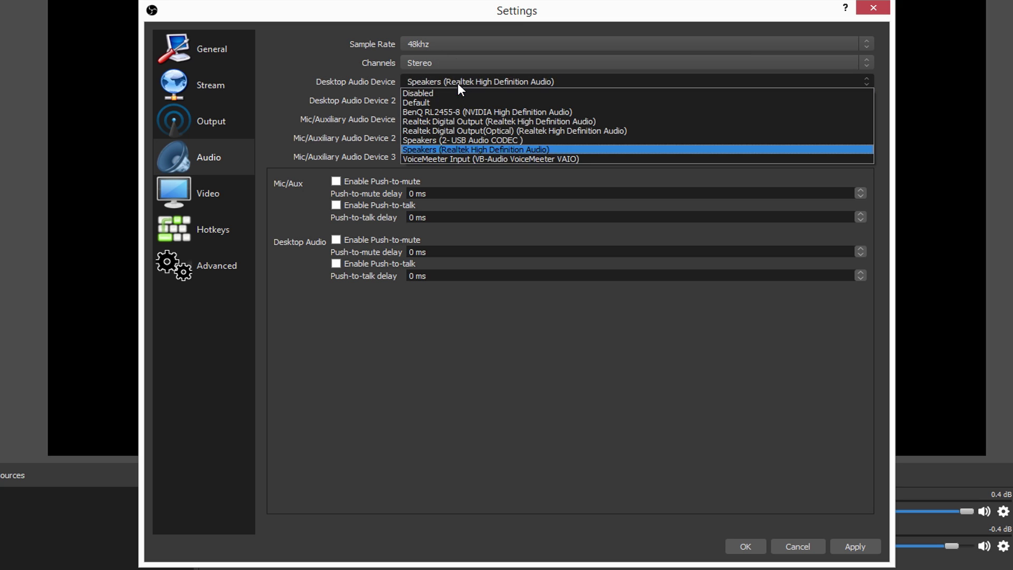
{"action": "left_click", "coordinate": [457, 84]}
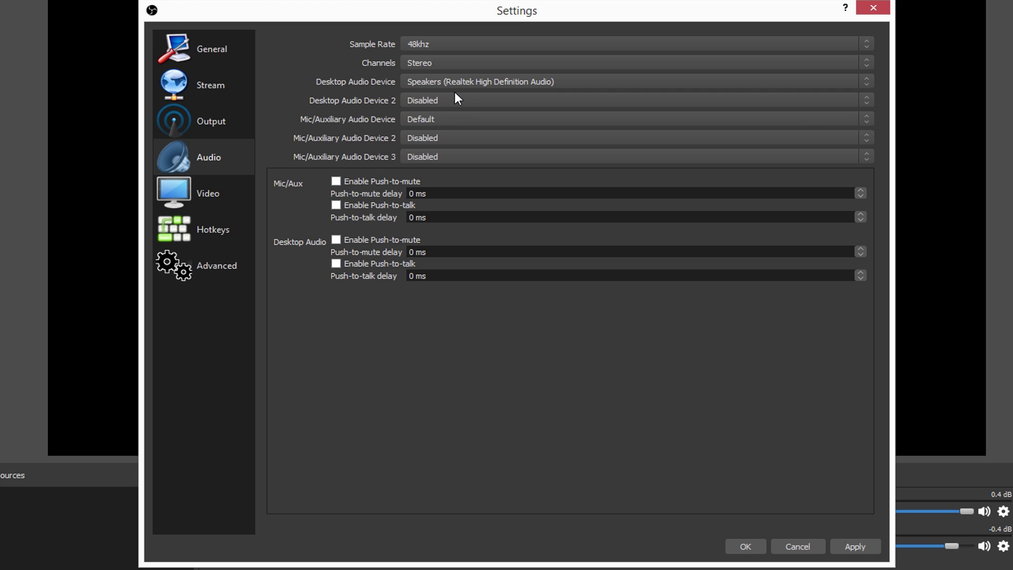
{"action": "left_click", "coordinate": [456, 85]}
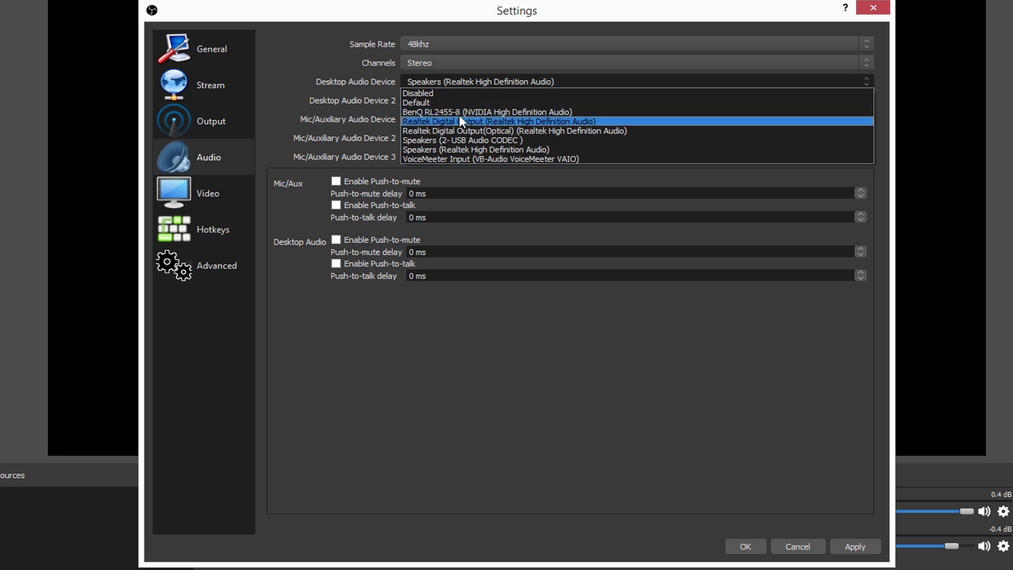
{"action": "left_click", "coordinate": [343, 96]}
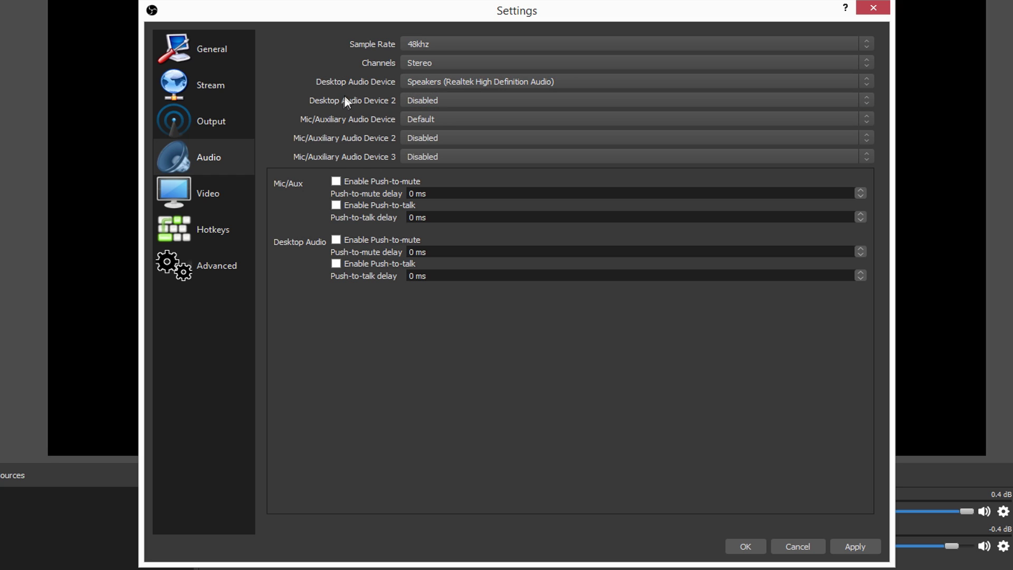
Set the Mic/Auxiliary device to VoiceMeeter Output and check the push-to-mute delay values.
{"action": "left_click", "coordinate": [421, 119]}
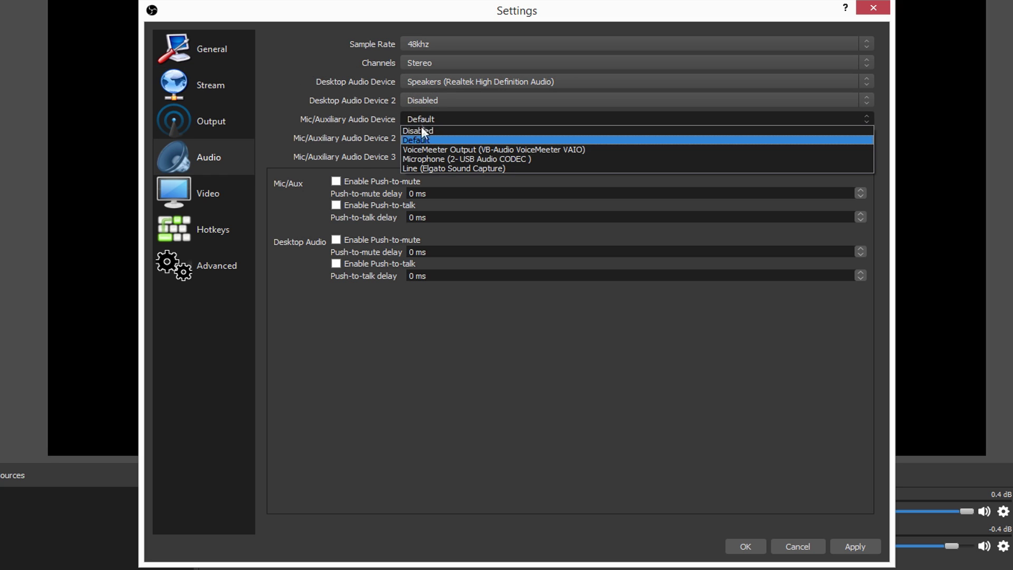
{"action": "left_click", "coordinate": [444, 150]}
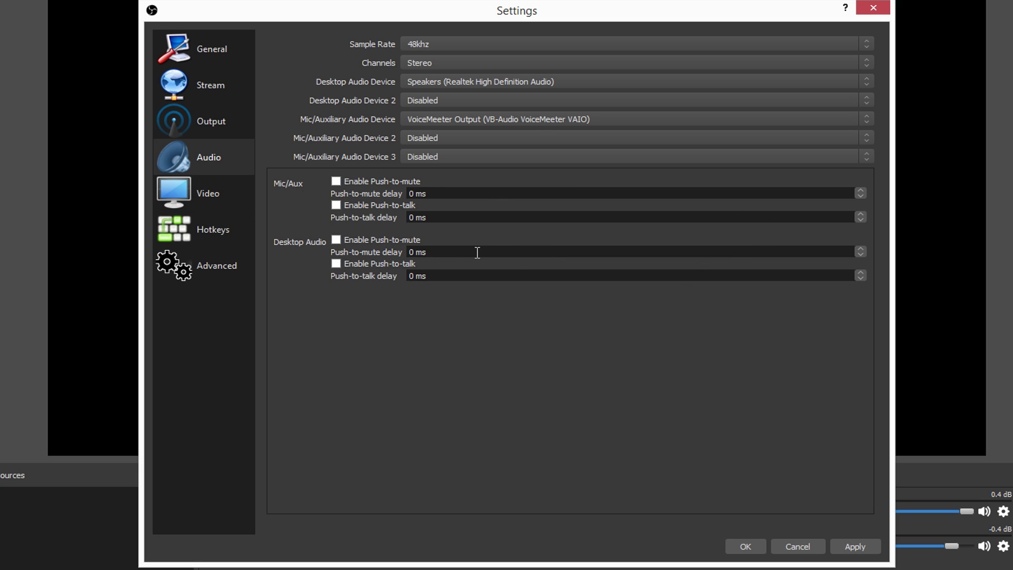
{"action": "left_click_drag", "start_coordinate": [477, 252], "coordinate": [393, 254]}
{"action": "left_click", "coordinate": [450, 192]}
{"action": "left_click_drag", "start_coordinate": [451, 192], "coordinate": [369, 186]}
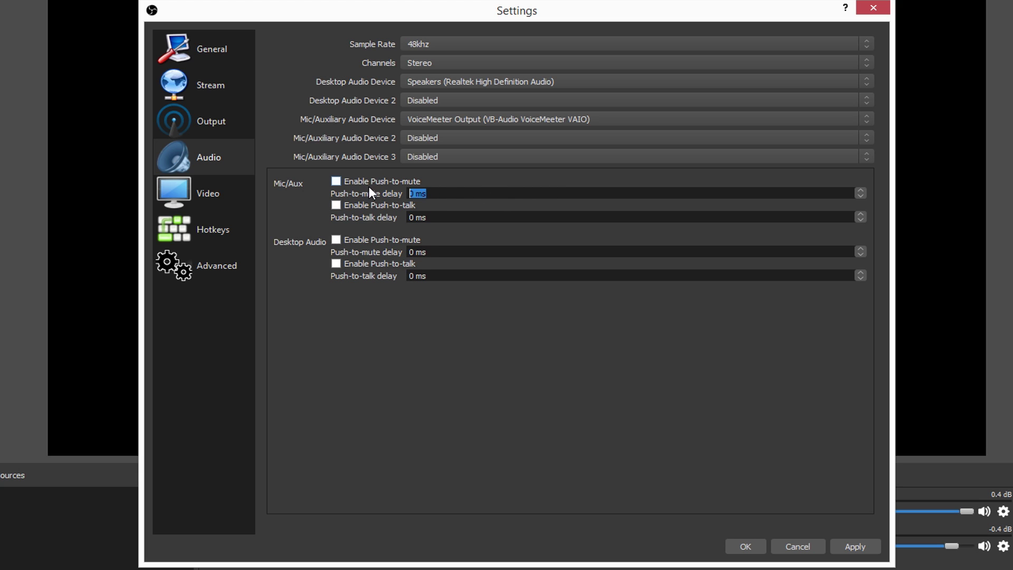
{"action": "left_click", "coordinate": [222, 195]}
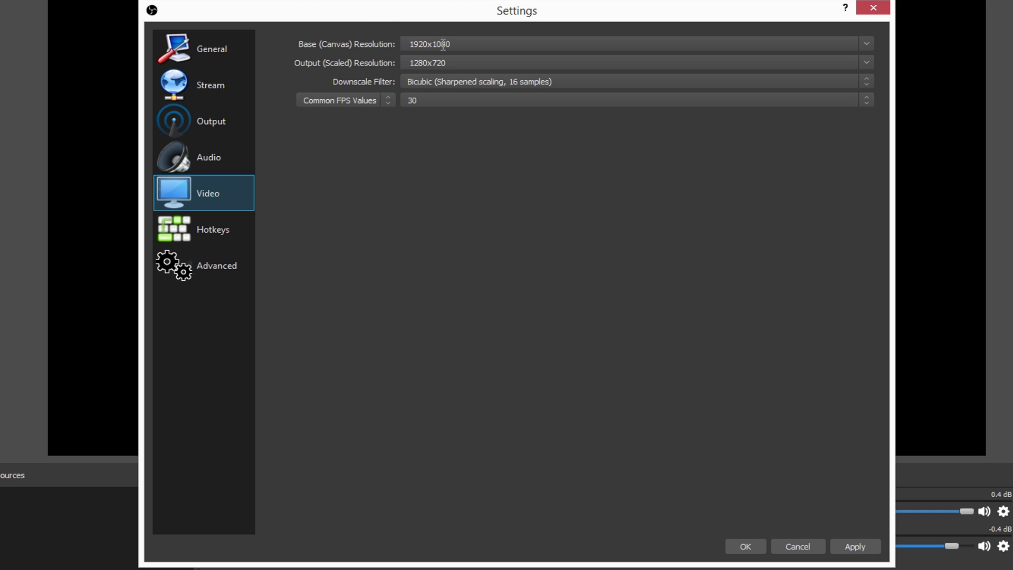
{"action": "left_click", "coordinate": [865, 45]}
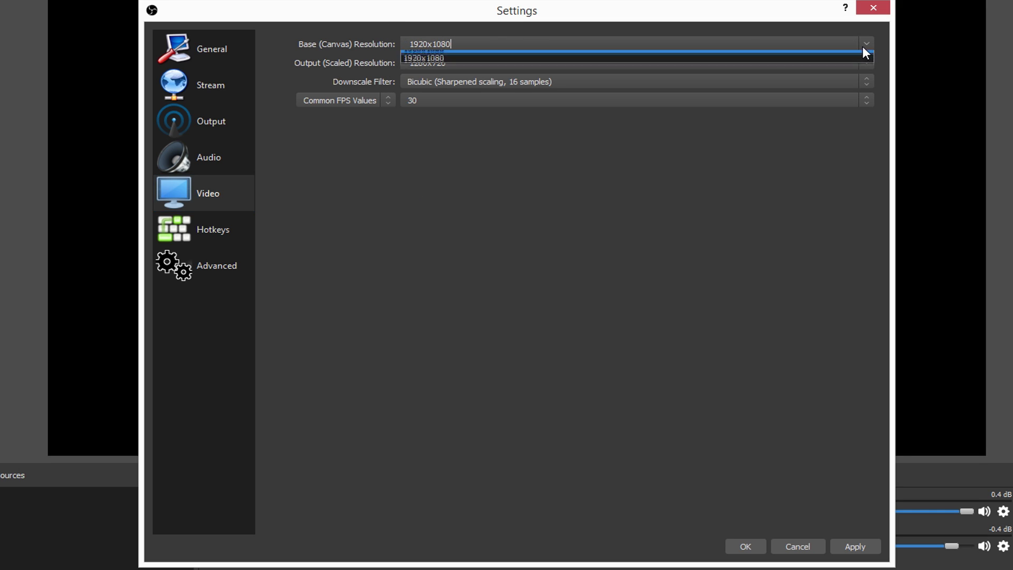
{"action": "left_click", "coordinate": [471, 56]}
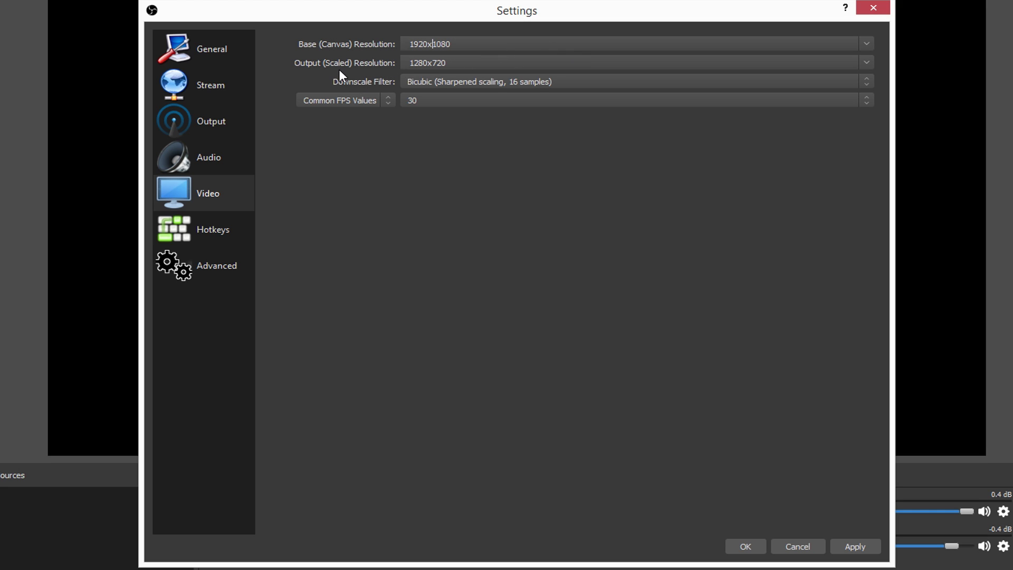
{"action": "left_click", "coordinate": [865, 63]}
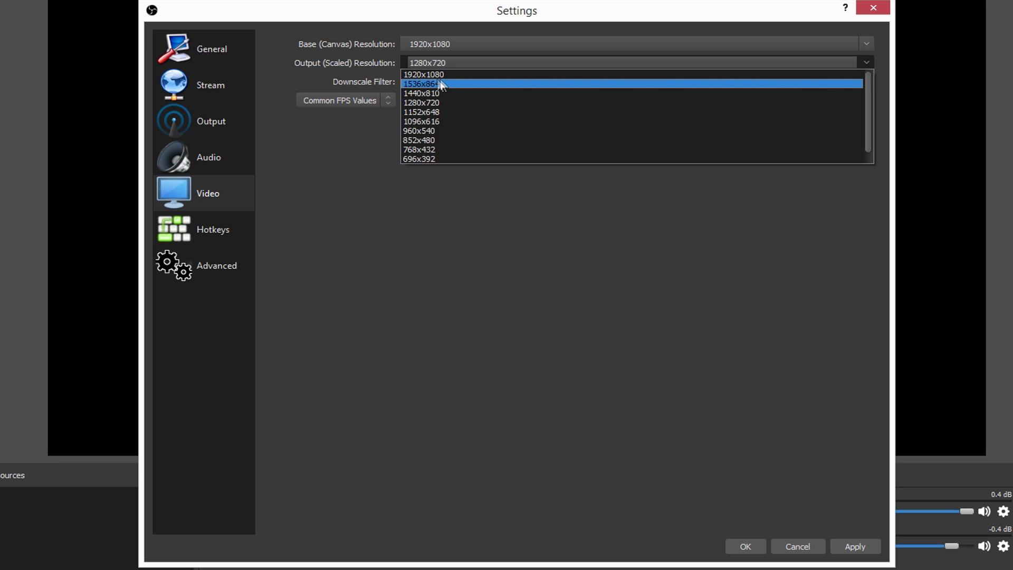
{"action": "left_click", "coordinate": [400, 66]}
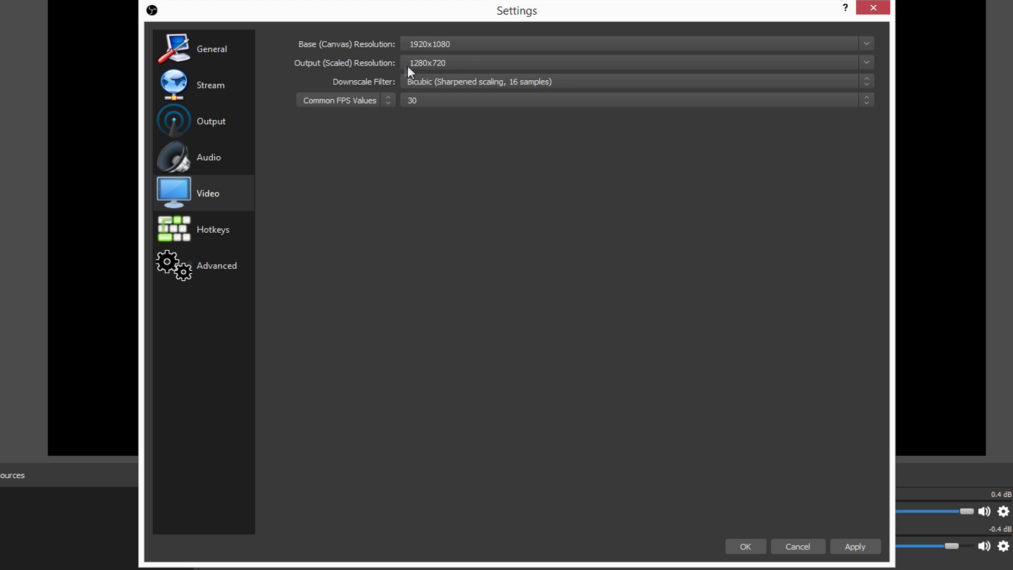
{"action": "left_click", "coordinate": [866, 63]}
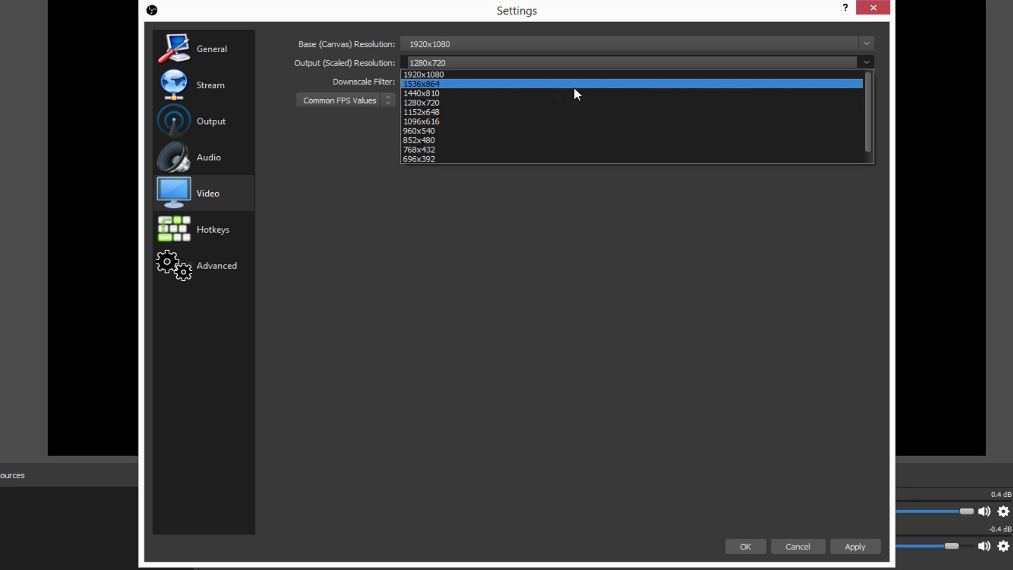
{"action": "left_click", "coordinate": [440, 105]}
{"action": "left_click", "coordinate": [422, 100]}
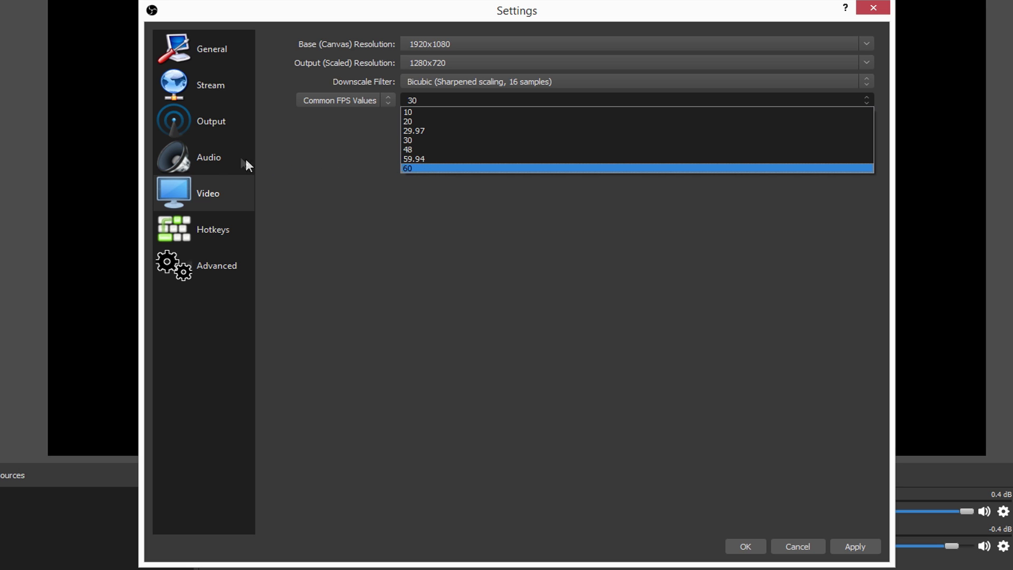
Confirm the fast CPU preset on Output, then keep 30 FPS on the Video page.
{"action": "left_click", "coordinate": [212, 118]}
{"action": "left_click", "coordinate": [444, 250]}
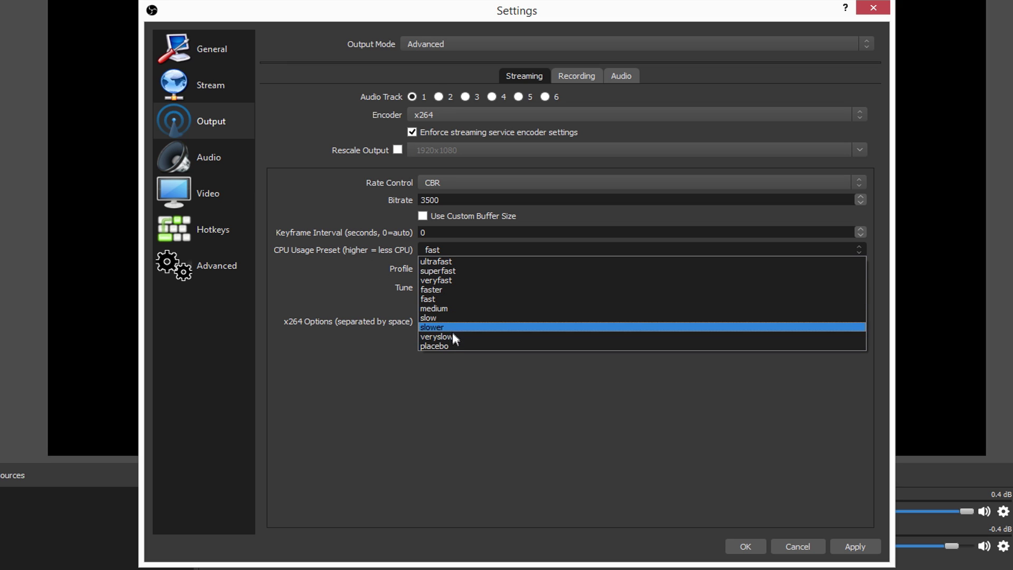
{"action": "left_click", "coordinate": [380, 264]}
{"action": "left_click", "coordinate": [218, 197]}
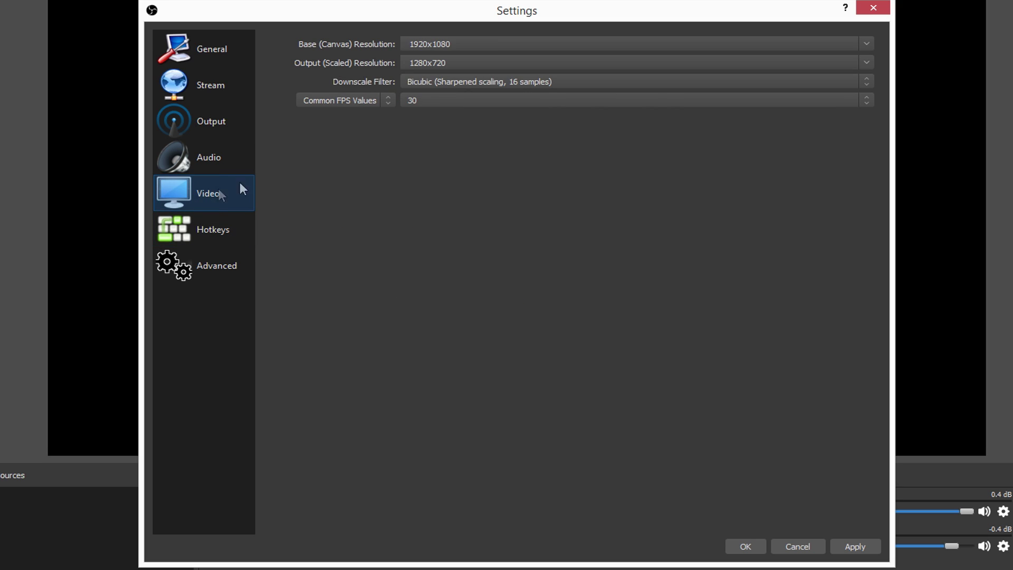
{"action": "left_click", "coordinate": [425, 99]}
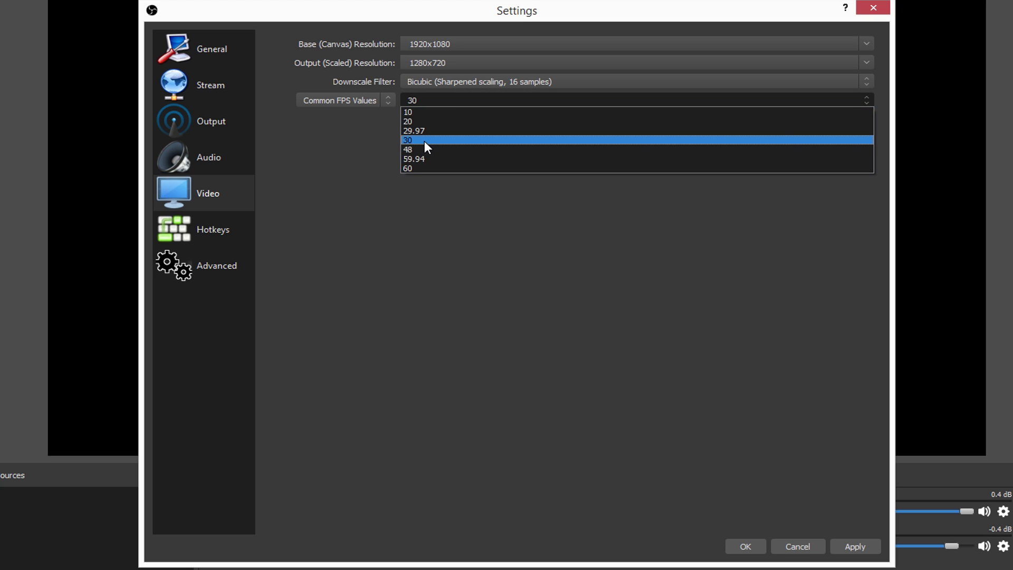
{"action": "left_click", "coordinate": [429, 62]}
Keep the 1280x720 output resolution and Bicubic as the downscale filter.
{"action": "left_click", "coordinate": [867, 62]}
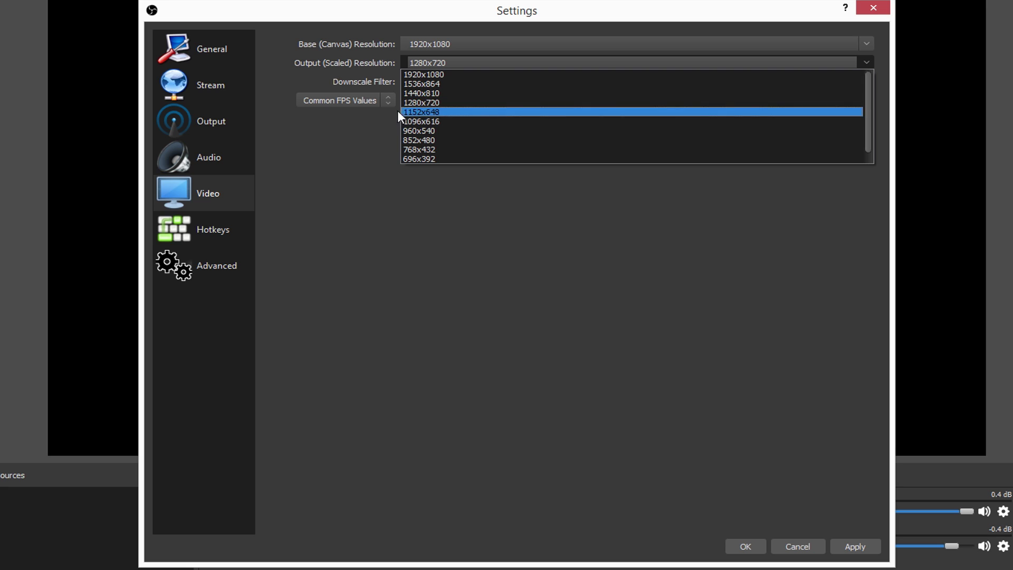
{"action": "left_click", "coordinate": [368, 84]}
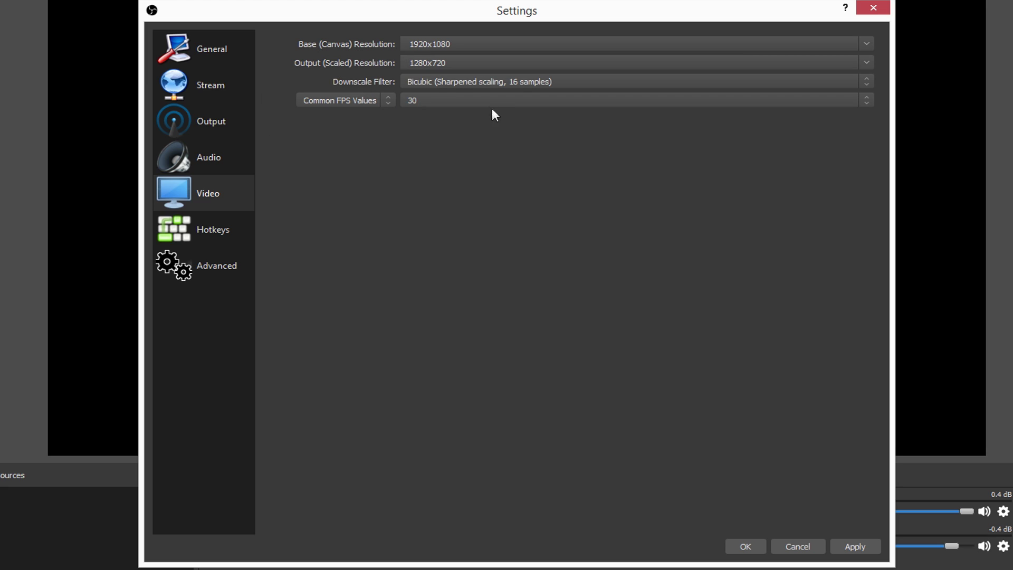
{"action": "left_click", "coordinate": [432, 81]}
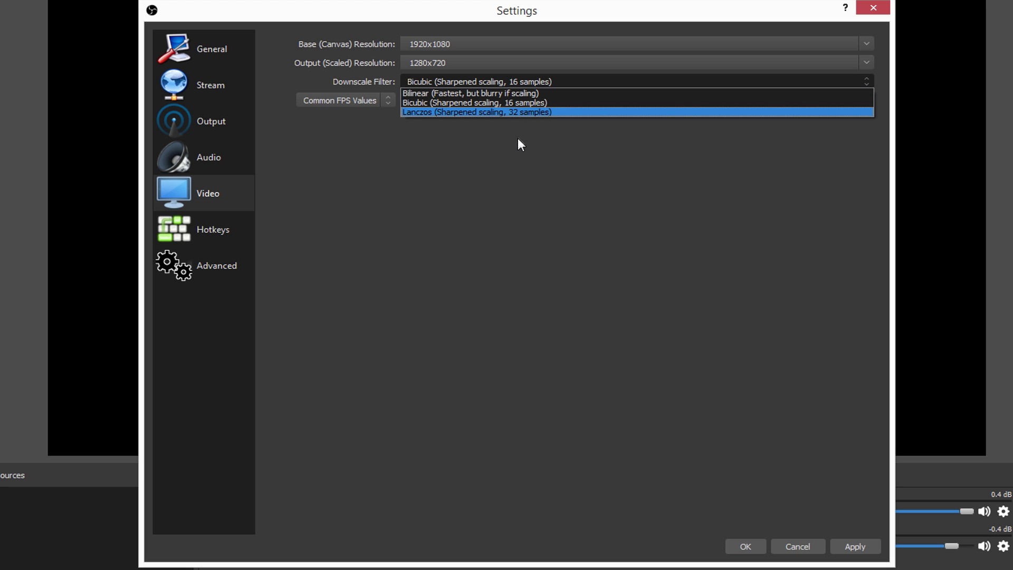
{"action": "left_click", "coordinate": [483, 102]}
{"action": "left_click", "coordinate": [485, 83]}
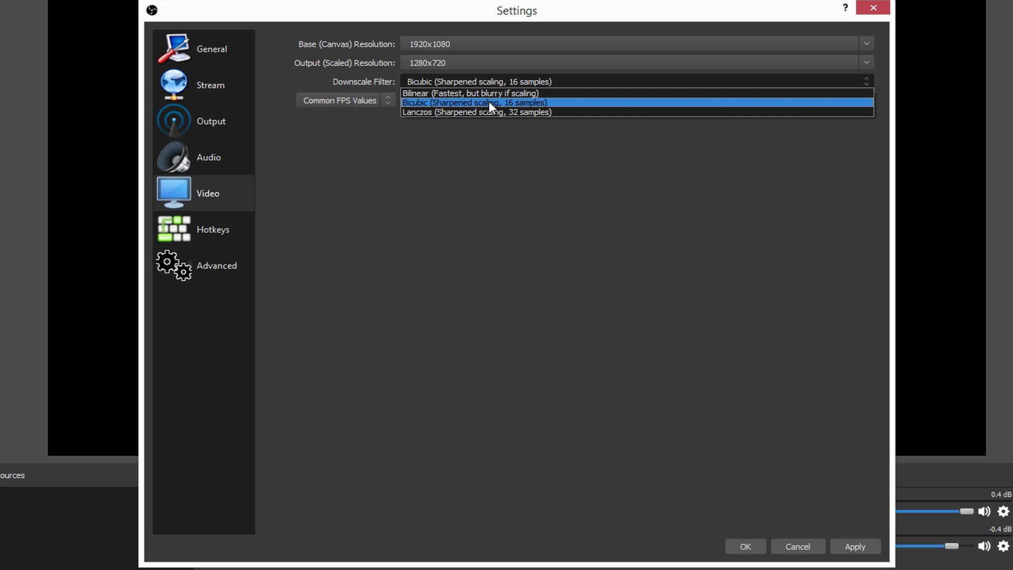
{"action": "left_click", "coordinate": [489, 102]}
{"action": "left_click", "coordinate": [481, 82]}
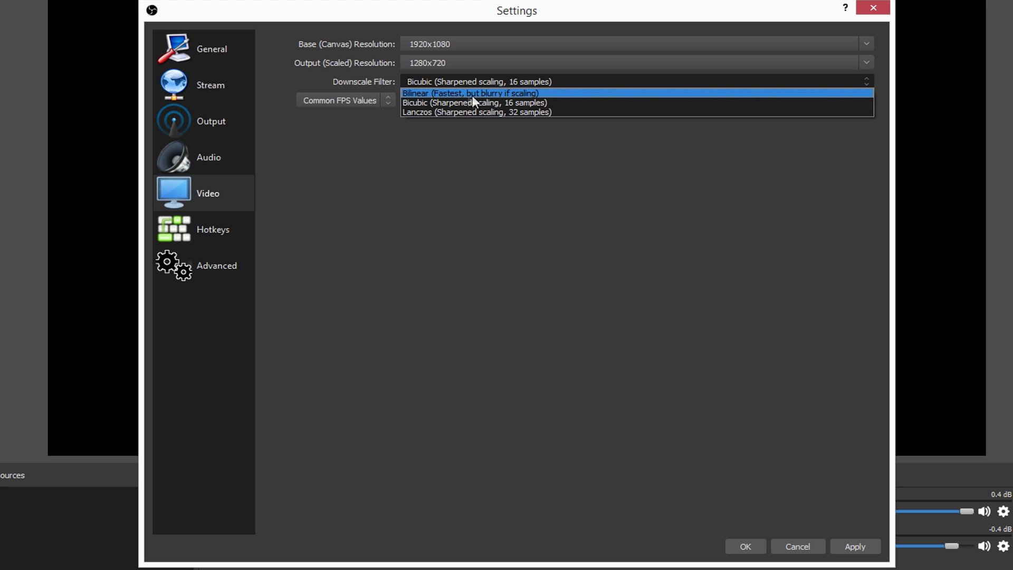
{"action": "left_click", "coordinate": [447, 149]}
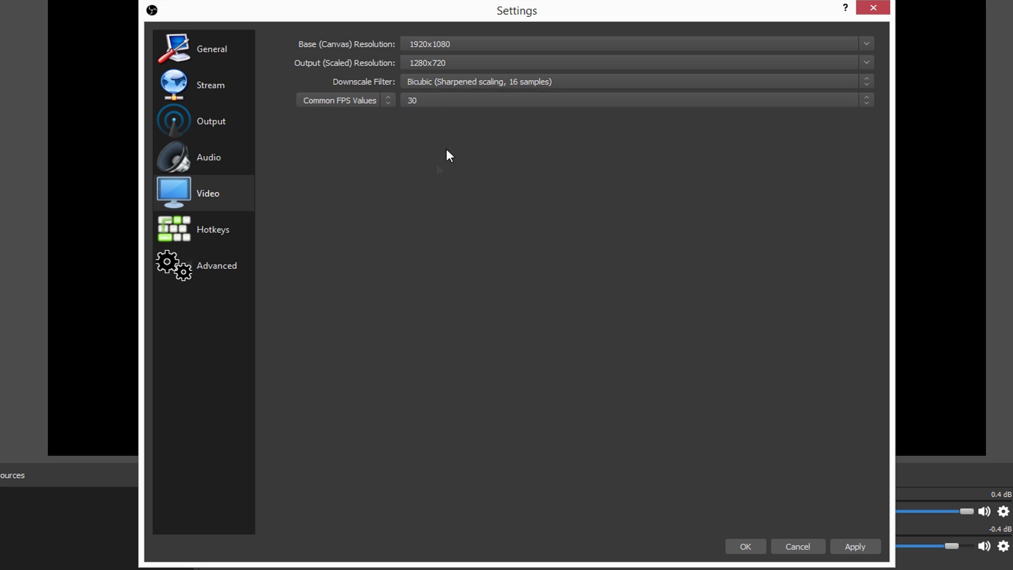
{"action": "left_click", "coordinate": [226, 226]}
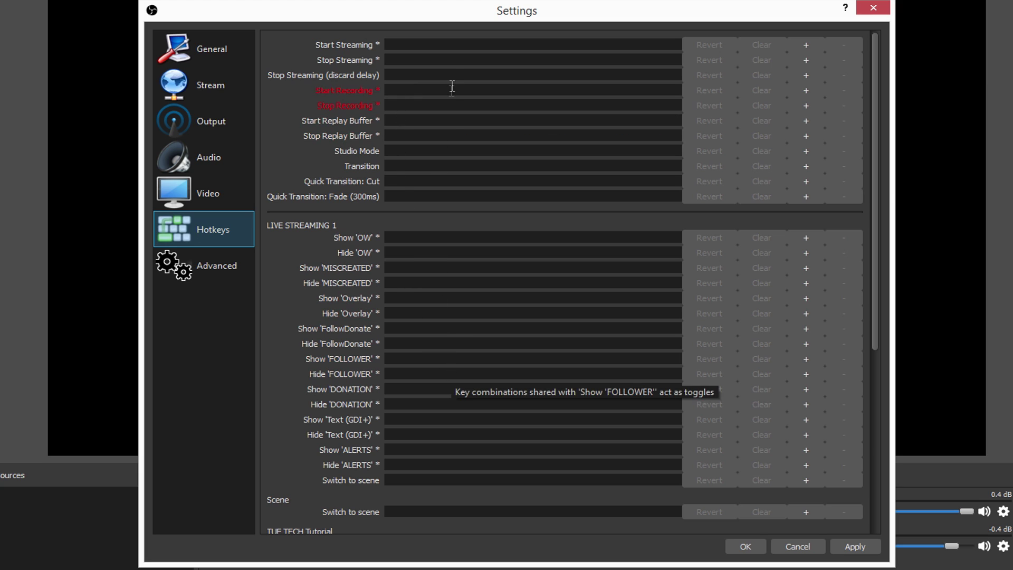
On the Advanced page, choose High as the process priority.
{"action": "left_click", "coordinate": [214, 269]}
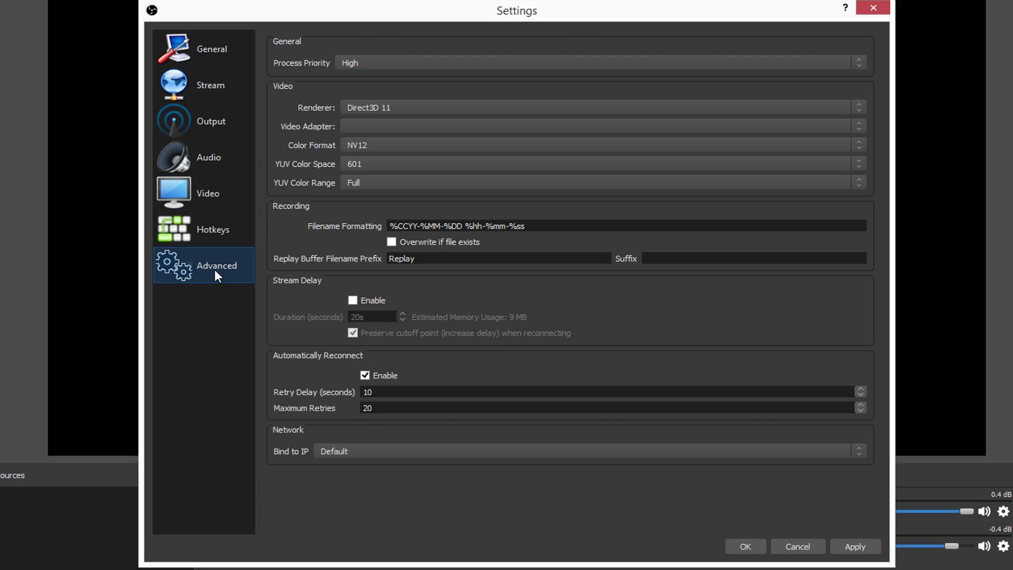
{"action": "left_click", "coordinate": [346, 63]}
{"action": "left_click", "coordinate": [372, 65]}
{"action": "left_click", "coordinate": [373, 65]}
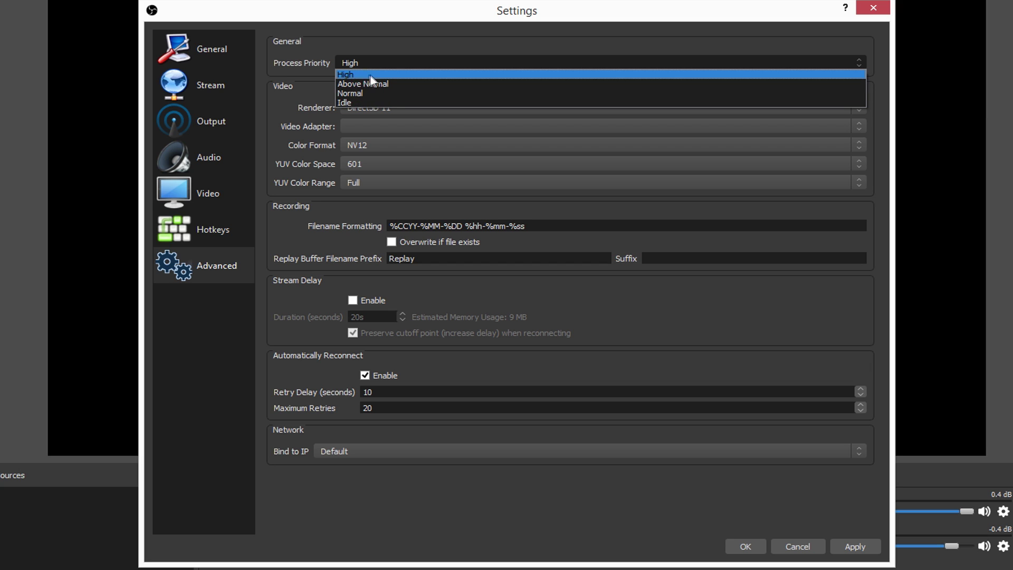
{"action": "left_click", "coordinate": [353, 74]}
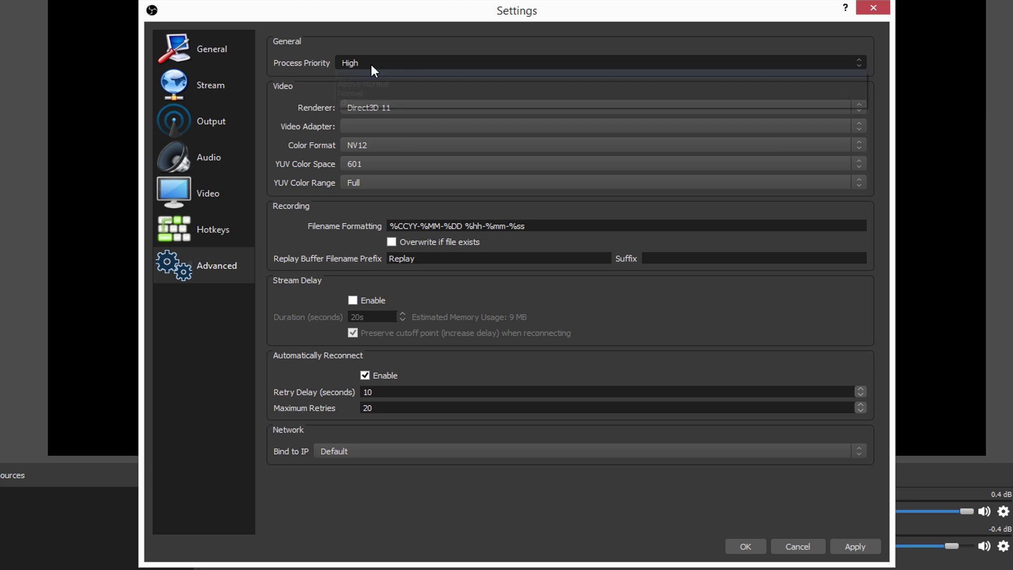
{"action": "left_click", "coordinate": [371, 64]}
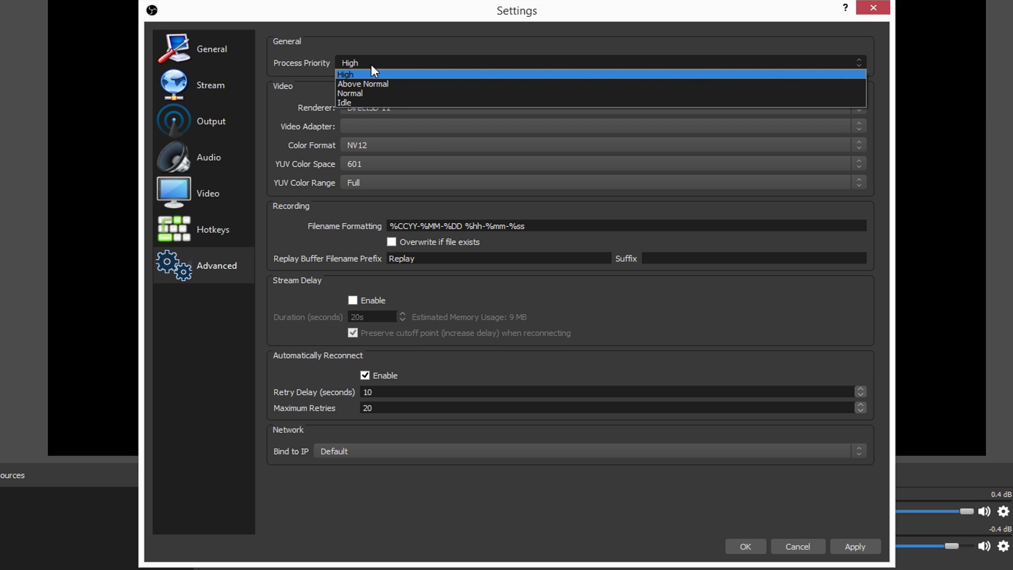
{"action": "left_click", "coordinate": [344, 74]}
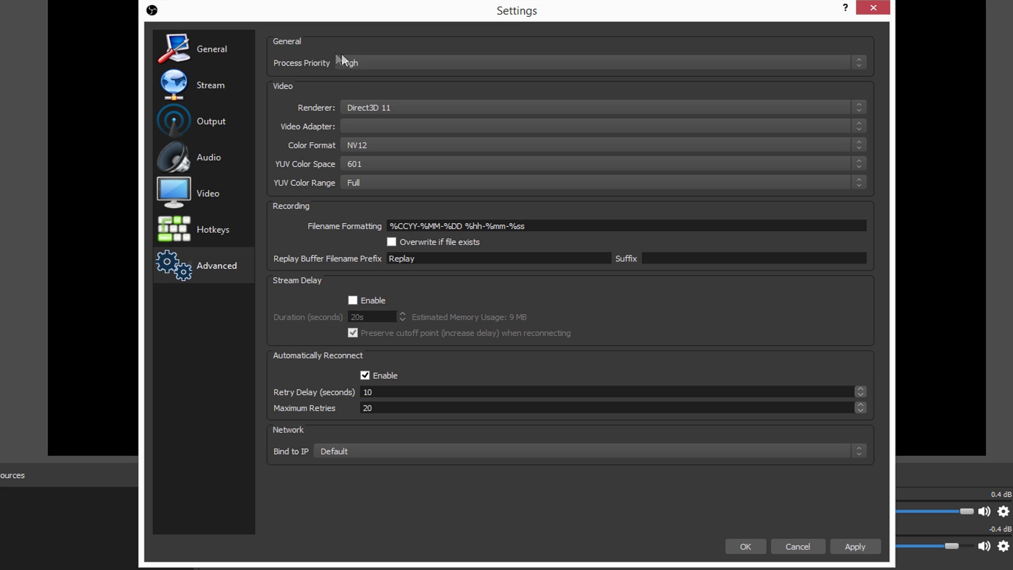
Move the Settings window up-left and confirm High remains the process priority.
{"action": "left_click_drag", "start_coordinate": [425, 17], "coordinate": [338, 0]}
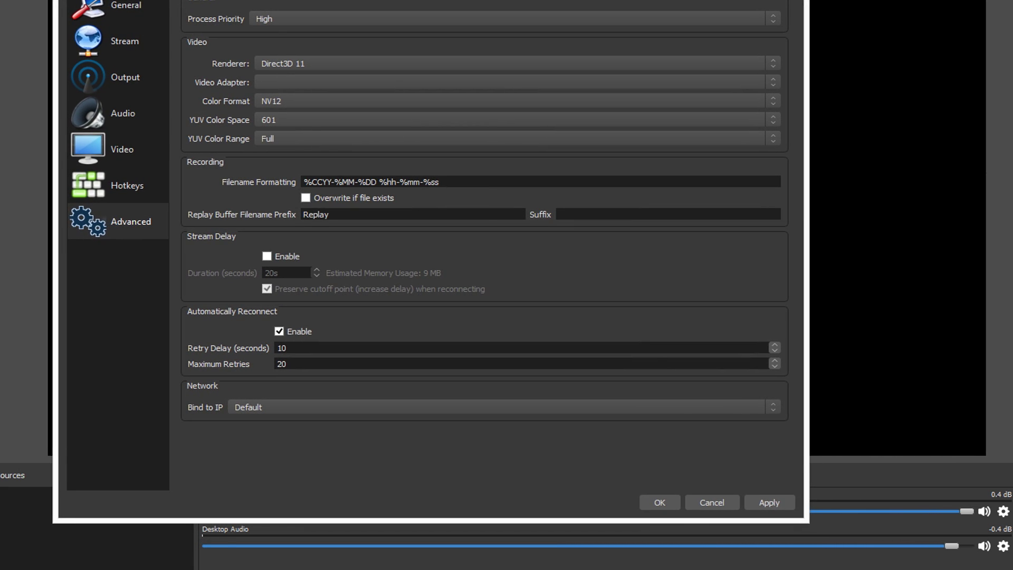
{"action": "left_click", "coordinate": [319, 19]}
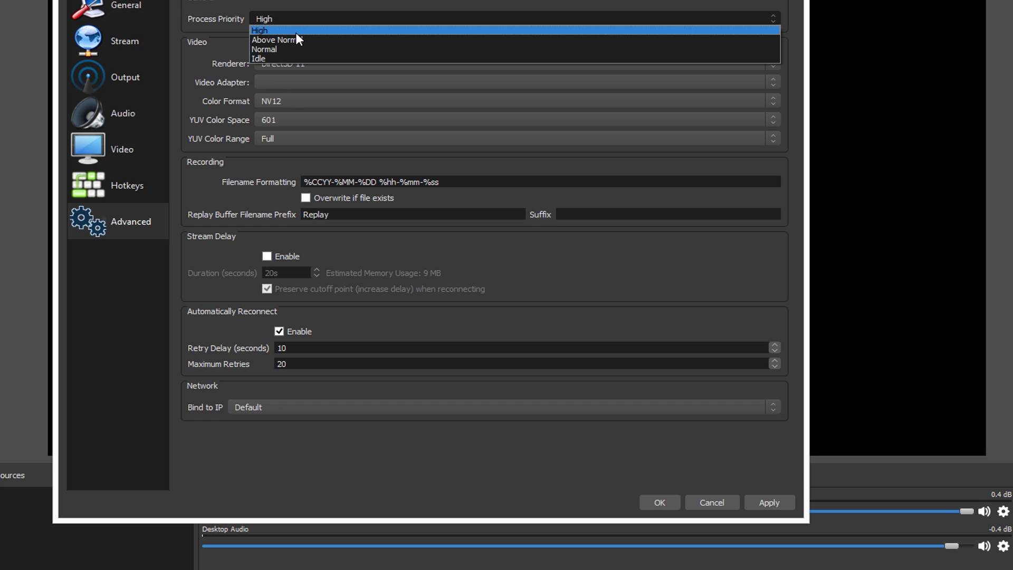
{"action": "left_click", "coordinate": [295, 33]}
{"action": "left_click", "coordinate": [284, 20]}
{"action": "left_click", "coordinate": [264, 30]}
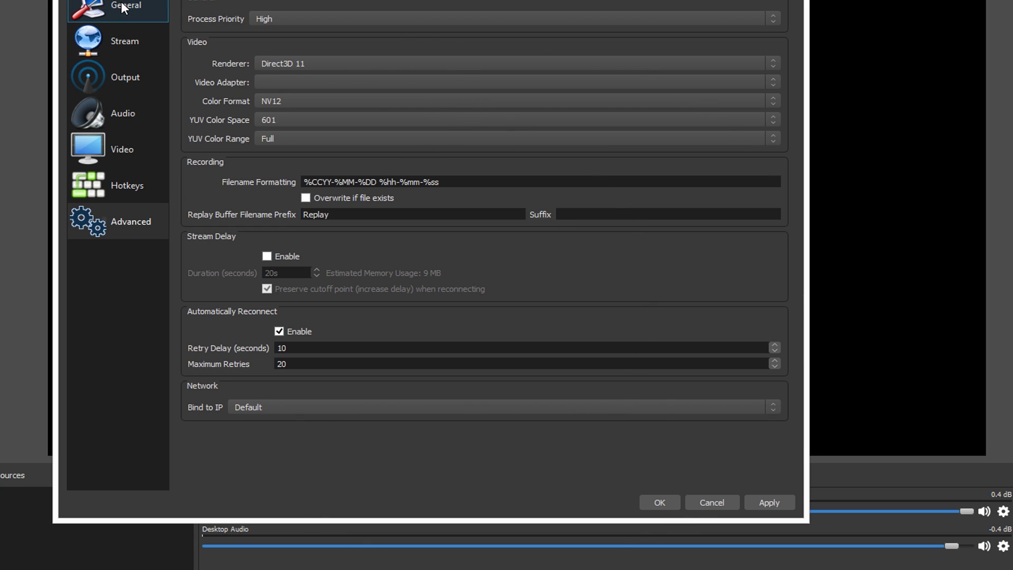
Review the Stream, General, Output, Audio, Video, Hotkeys and Advanced pages.
{"action": "left_click", "coordinate": [124, 40]}
{"action": "left_click", "coordinate": [124, 6]}
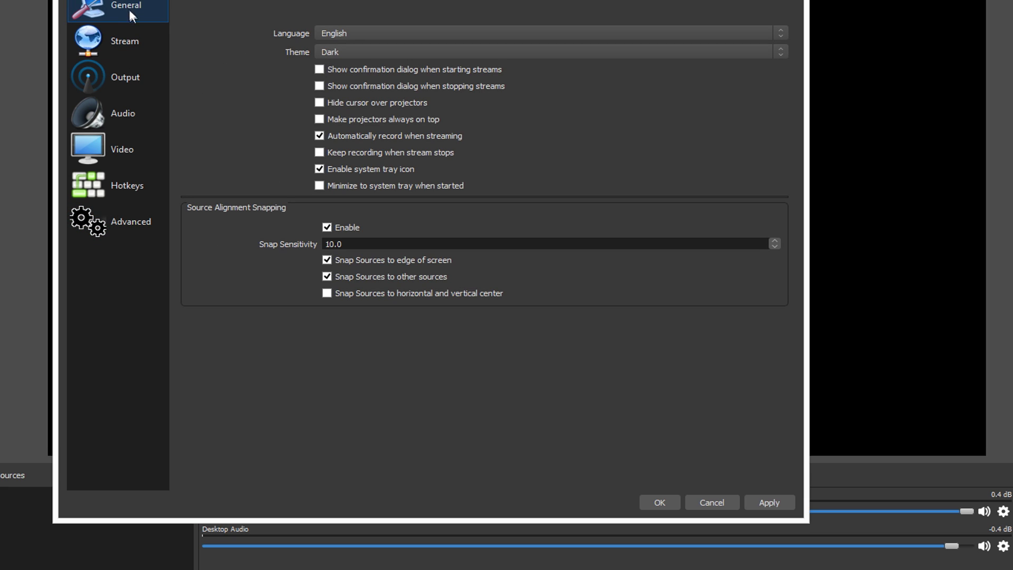
{"action": "left_click", "coordinate": [141, 45]}
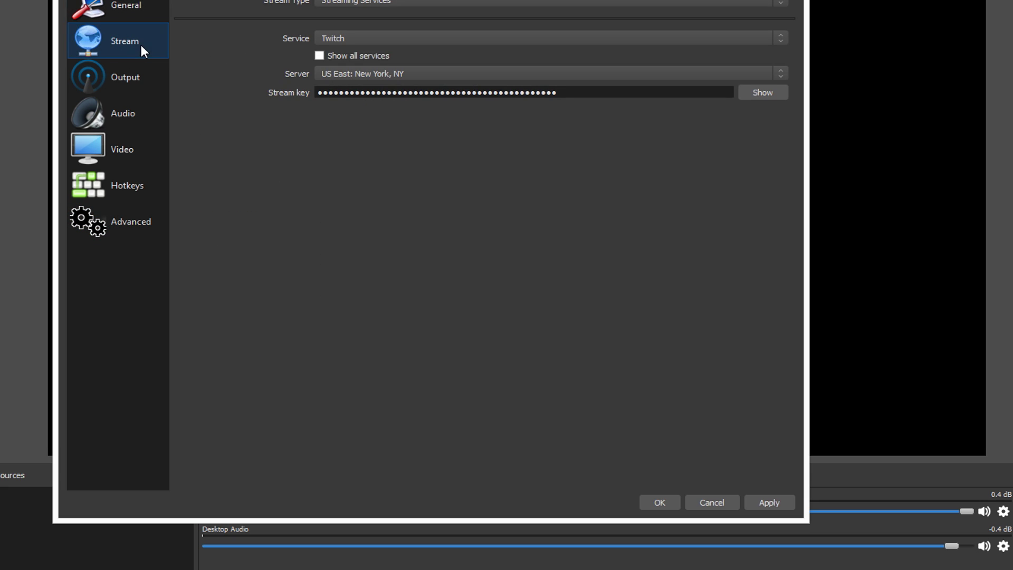
{"action": "left_click", "coordinate": [155, 76]}
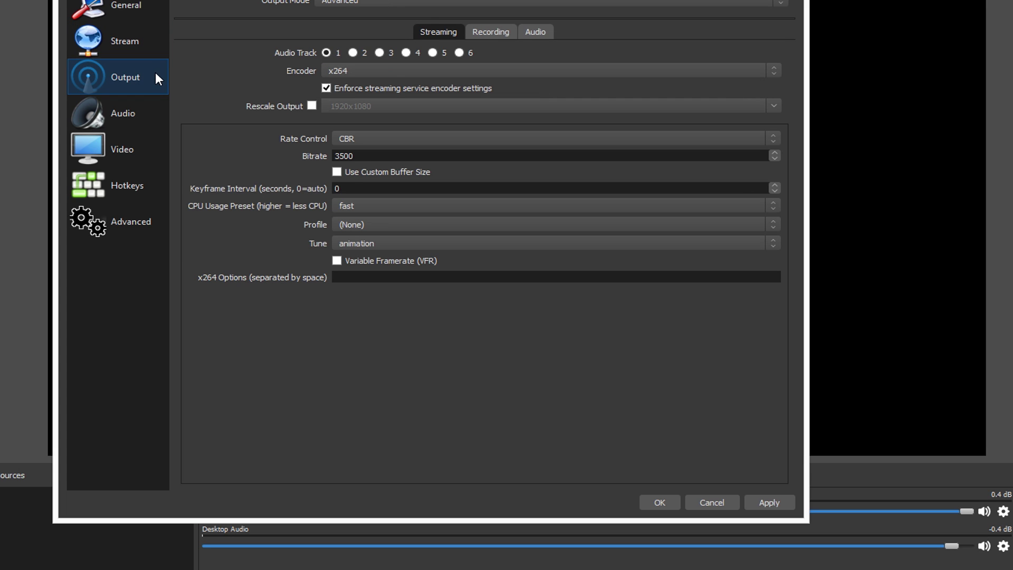
{"action": "left_click", "coordinate": [146, 113]}
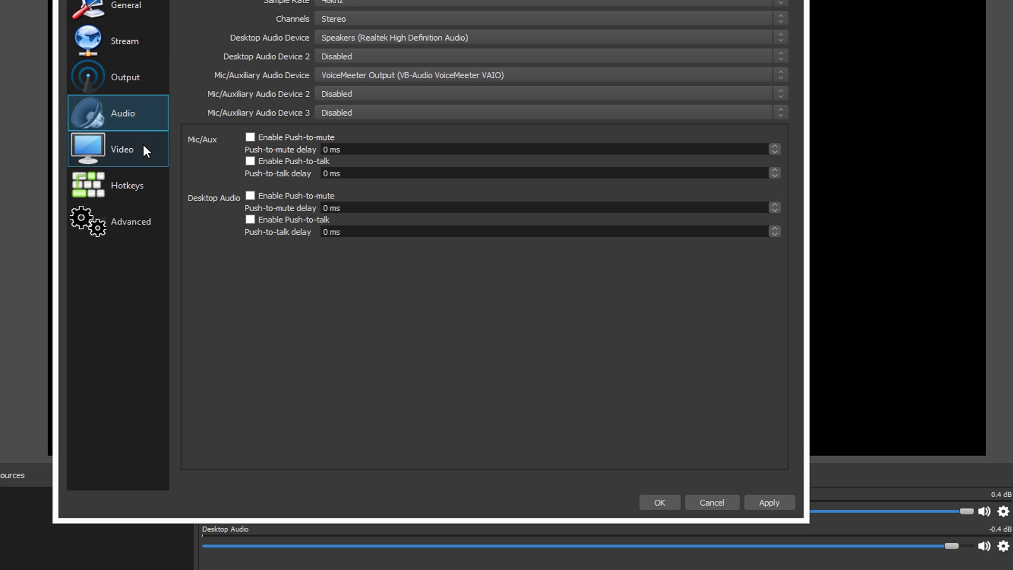
{"action": "left_click", "coordinate": [148, 157]}
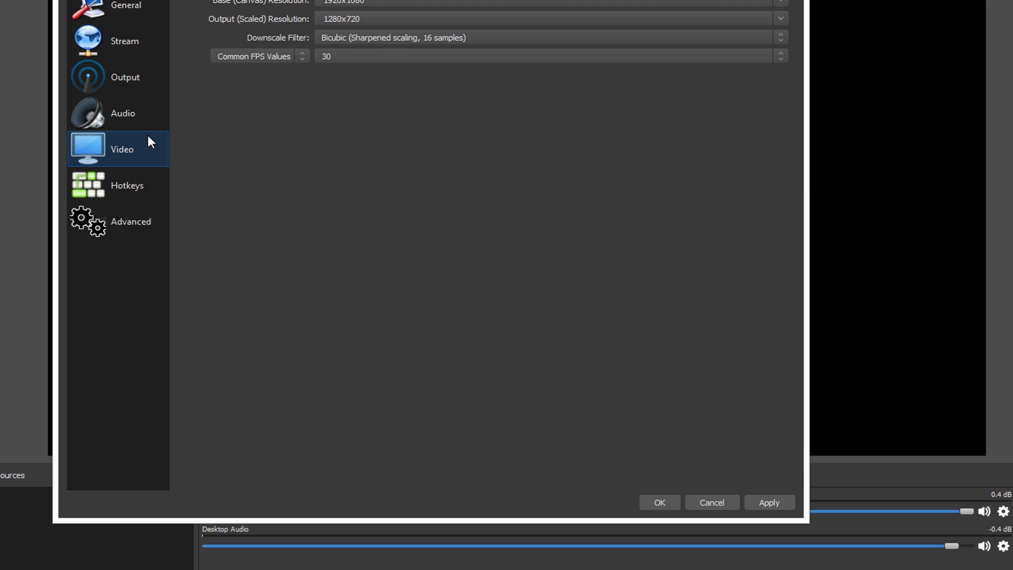
{"action": "left_click", "coordinate": [157, 182]}
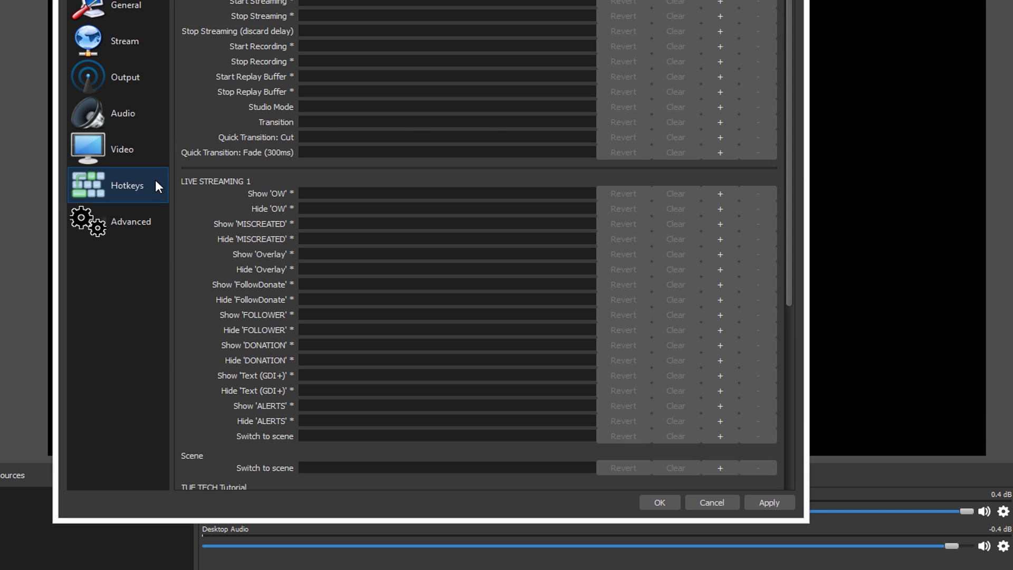
{"action": "left_click", "coordinate": [154, 219]}
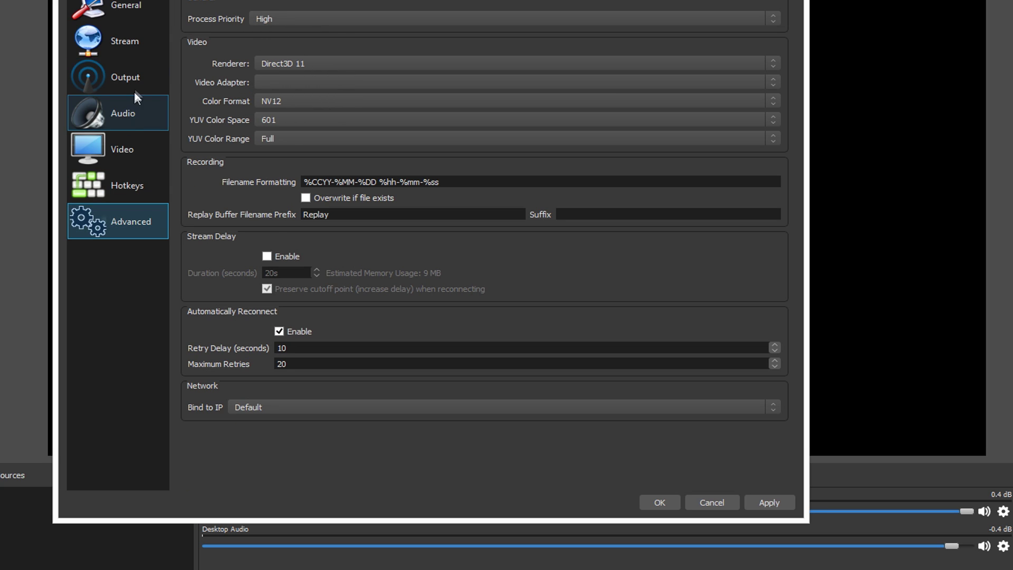
Revisit Stream, Output and Audio, ending on the 1280x720 30 FPS Video page.
{"action": "left_click", "coordinate": [140, 39]}
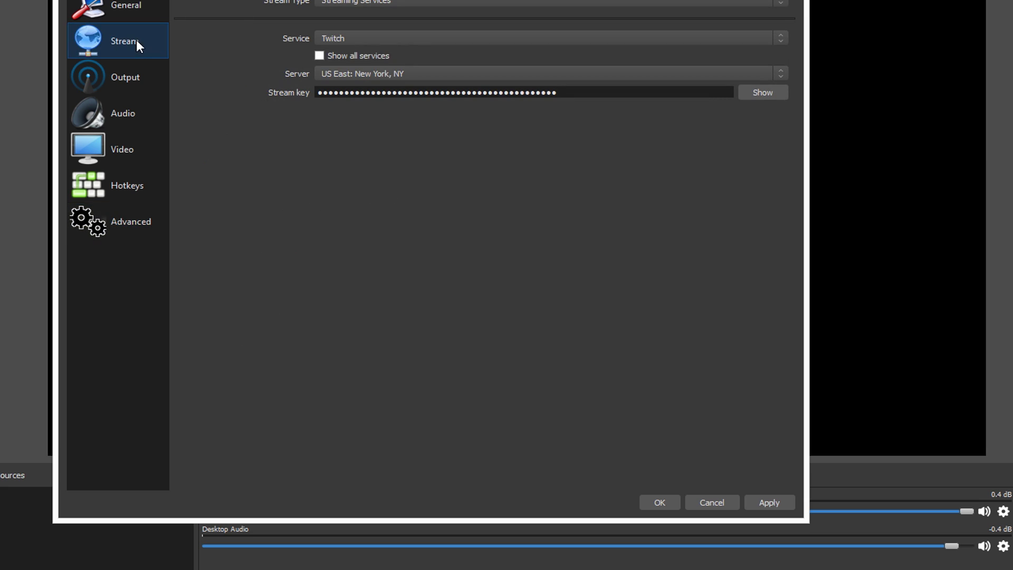
{"action": "left_click", "coordinate": [151, 77]}
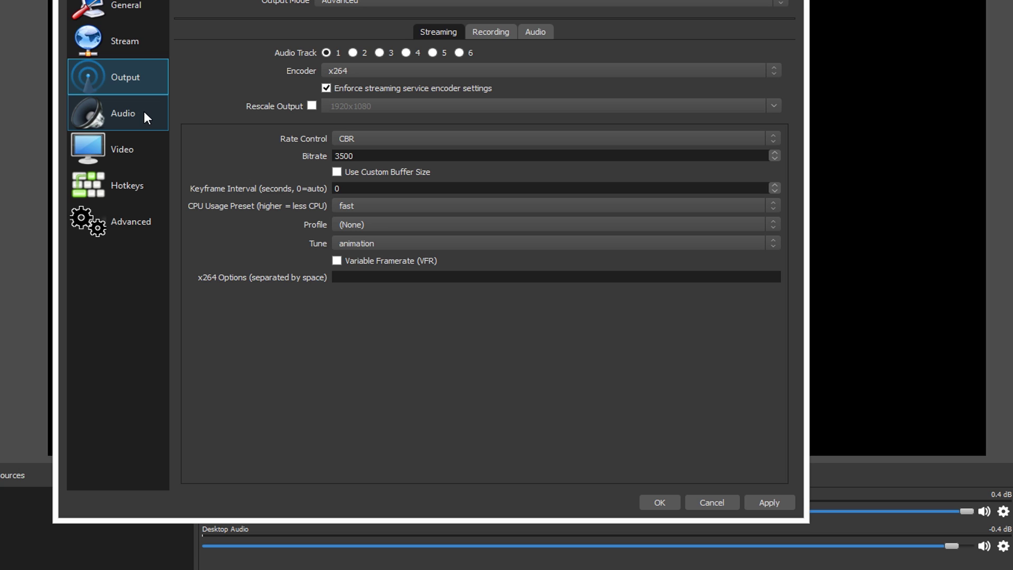
{"action": "left_click", "coordinate": [143, 109]}
{"action": "left_click", "coordinate": [140, 146]}
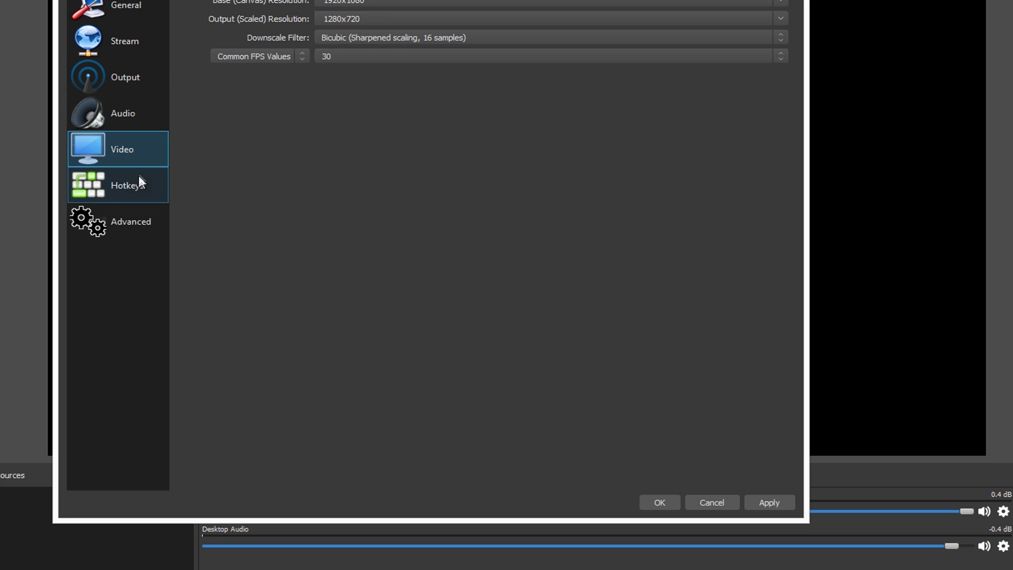